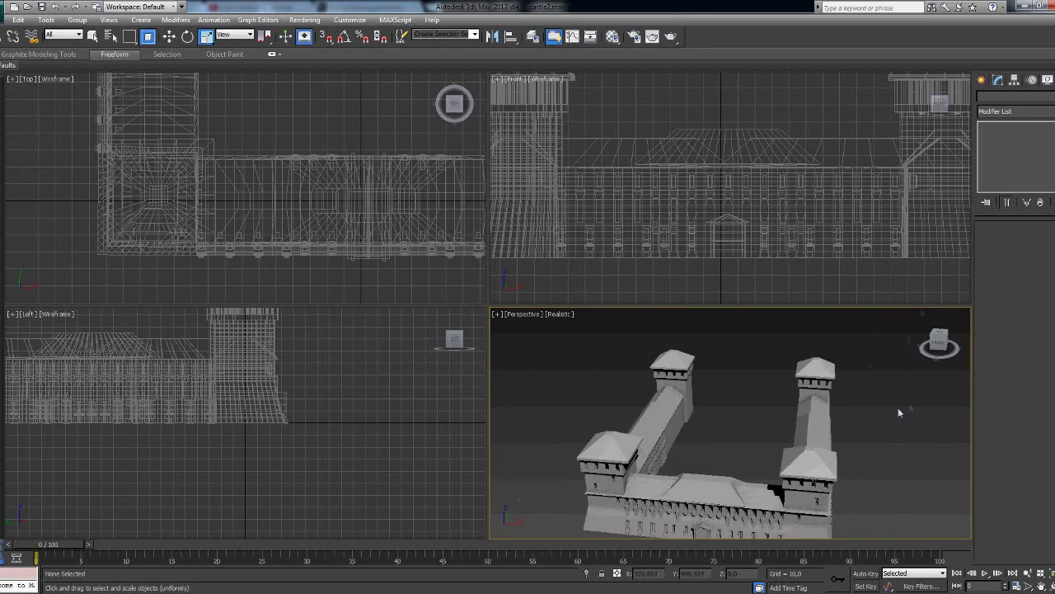
Draw a new box in the courtyard between the two towers
left_click(997, 79)
left_click(1002, 153)
left_click(938, 346)
mouse_move(716, 403)
left_mouse_down()
mouse_move(759, 484)
mouse_move(772, 486)
left_mouse_up()
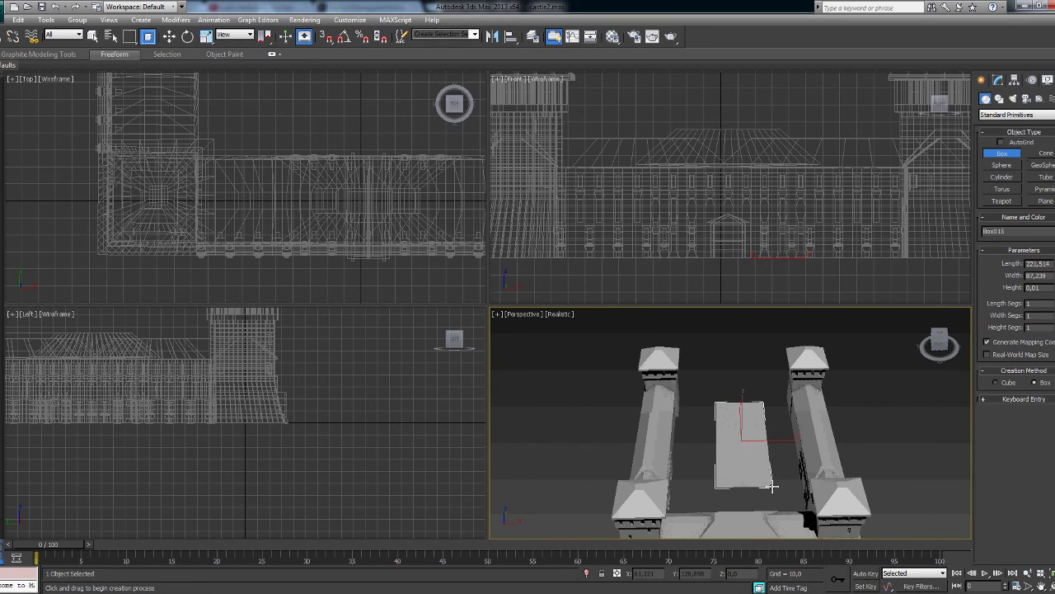
left_click(797, 444)
left_click_drag(939, 346, 948, 330)
type("86,93")
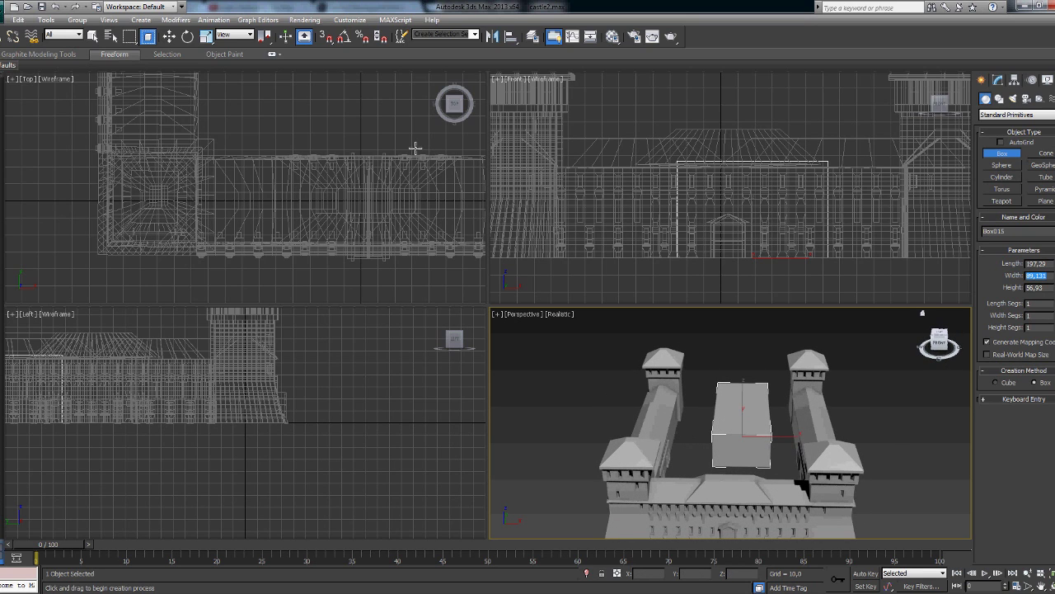
Set the box's width to 70 and its height to 80
type("40")
key("Return")
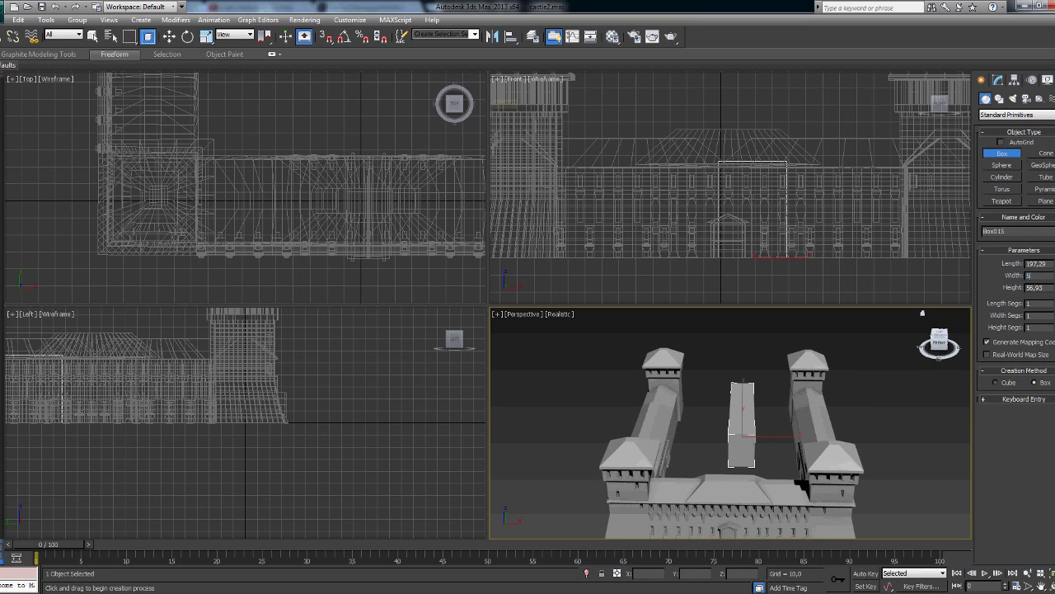
type("70")
key("Return")
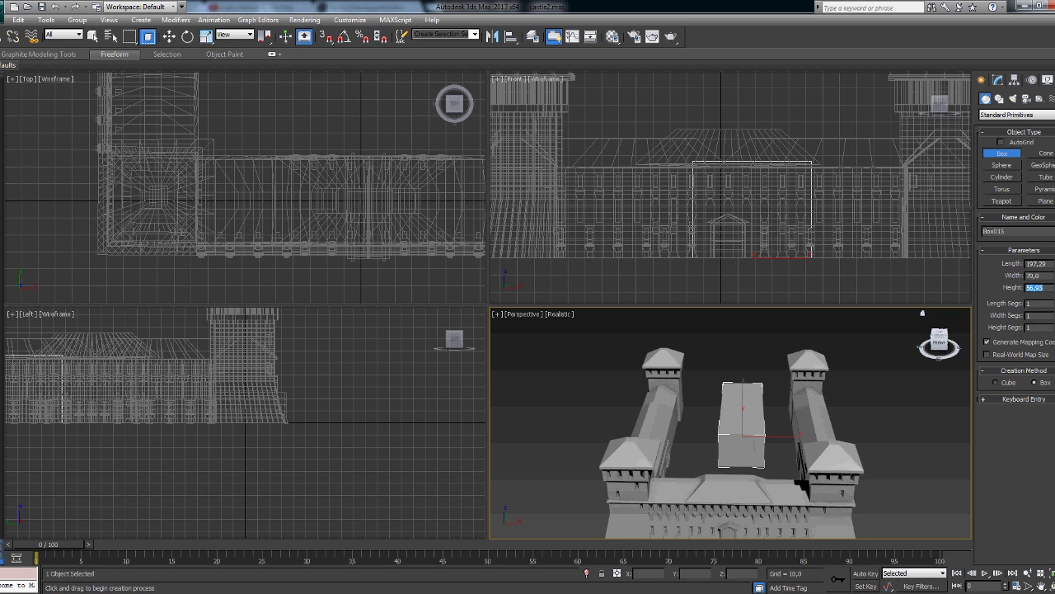
type("100")
key("Return")
type("80")
key("Return")
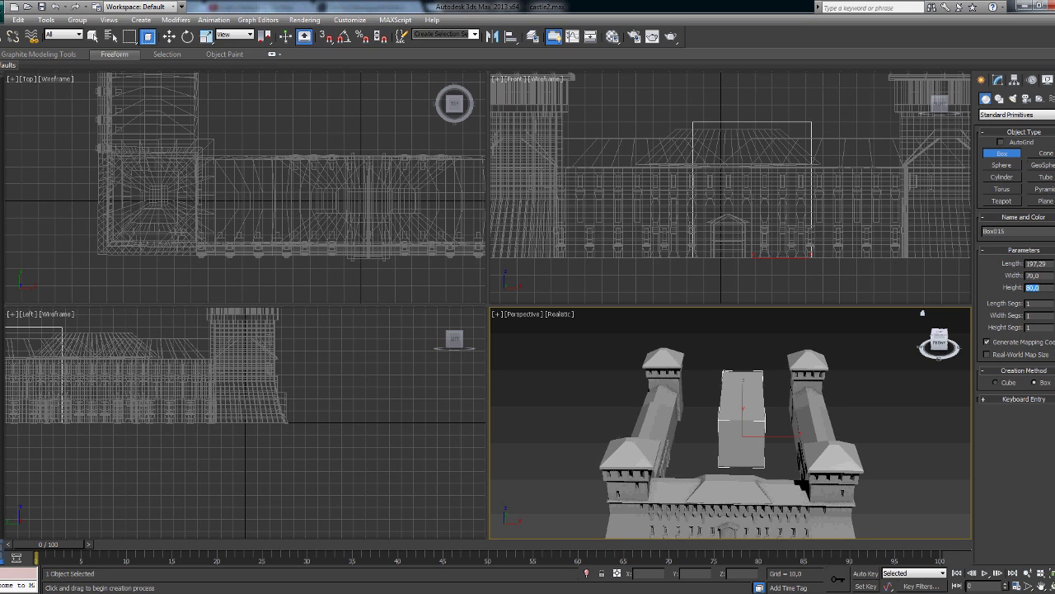
Move the box along X so it sits between the towers
key("w")
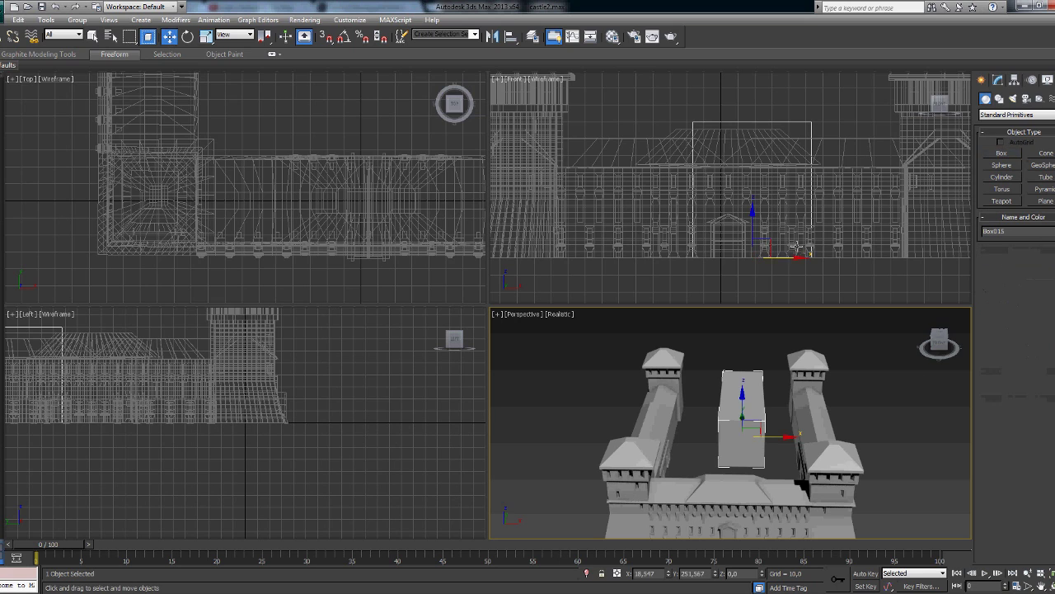
left_click_drag(802, 257, 801, 425)
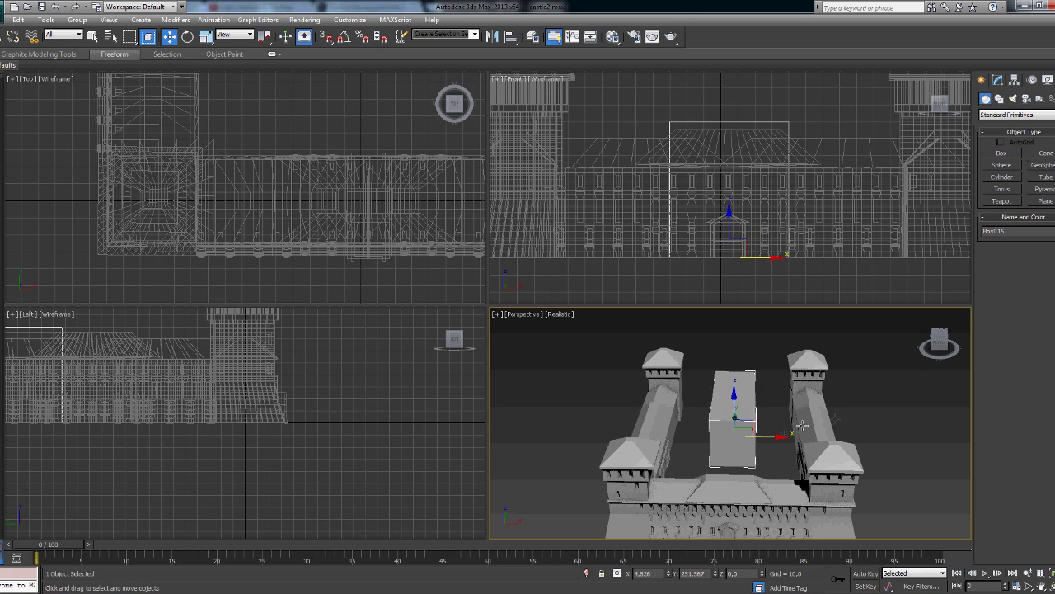
left_click(997, 79)
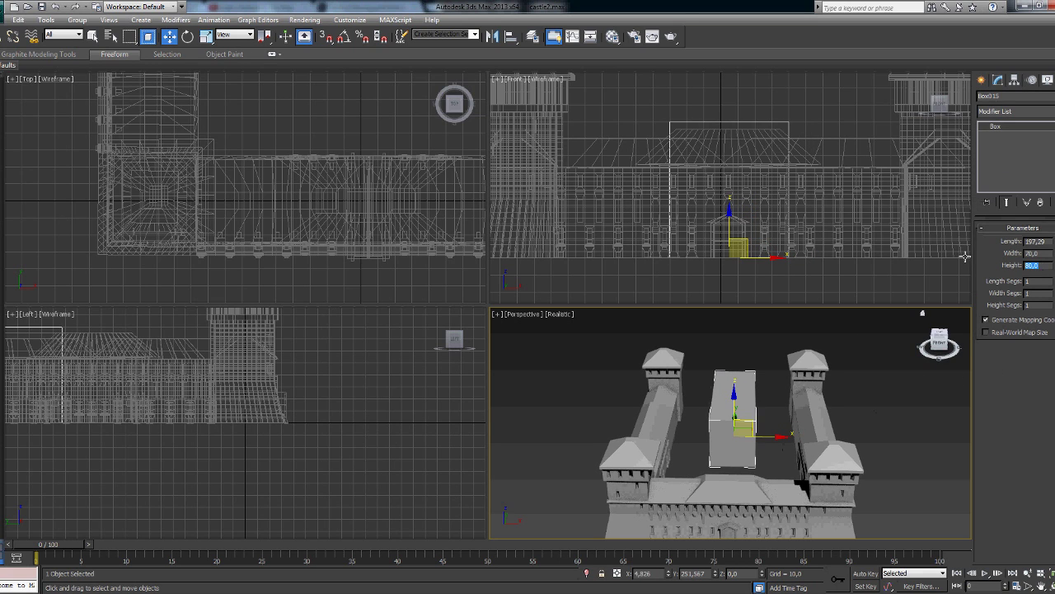
Undo the accidental deletion of Box015 and convert it to an Editable Poly
scroll(748, 444, "up", 5)
key("Delete")
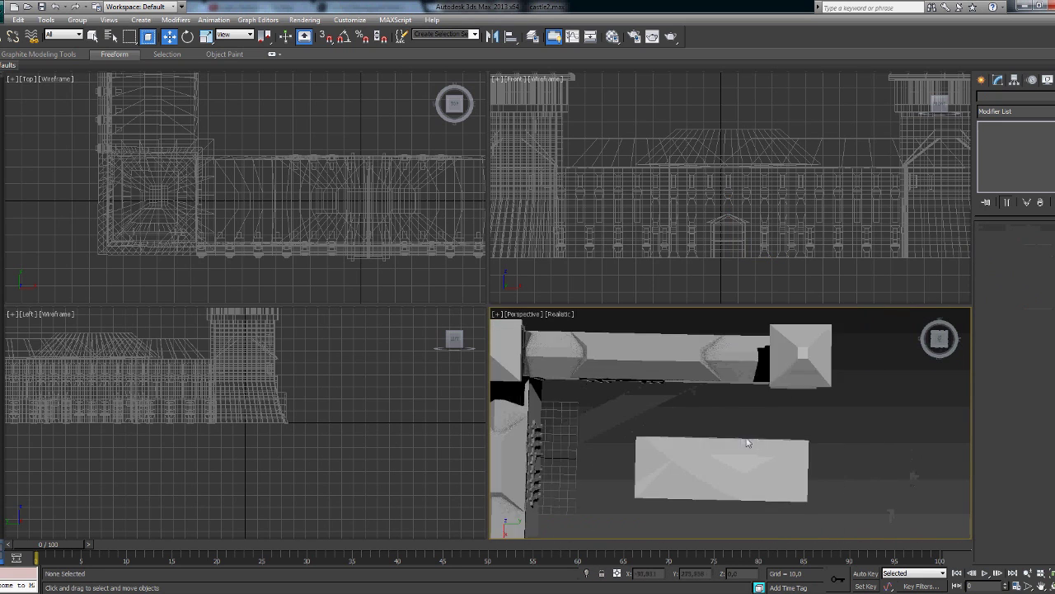
key("shift+z")
key("ctrl+z")
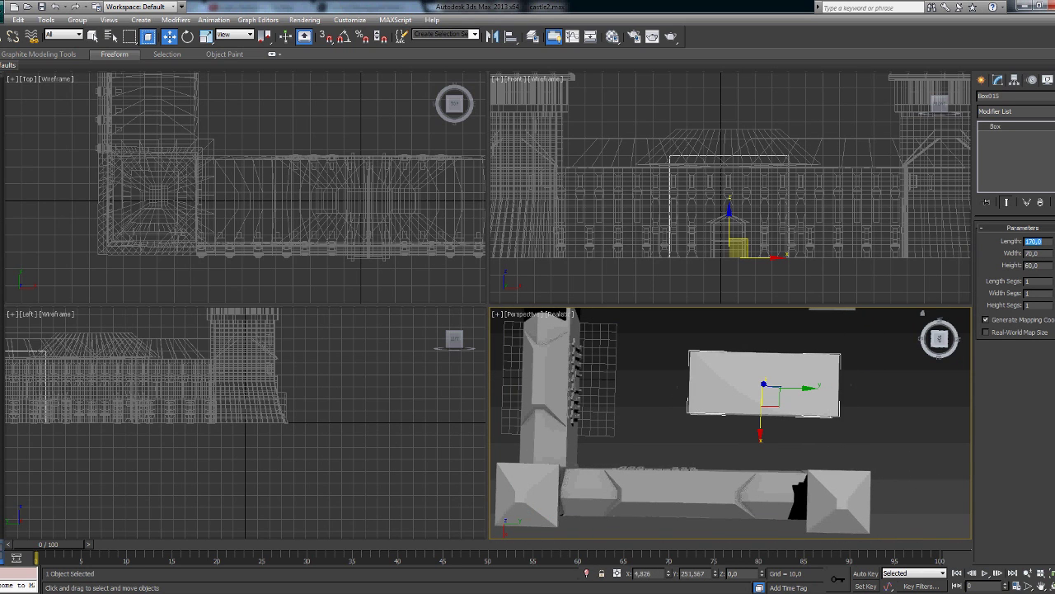
left_click_drag(939, 338, 940, 344)
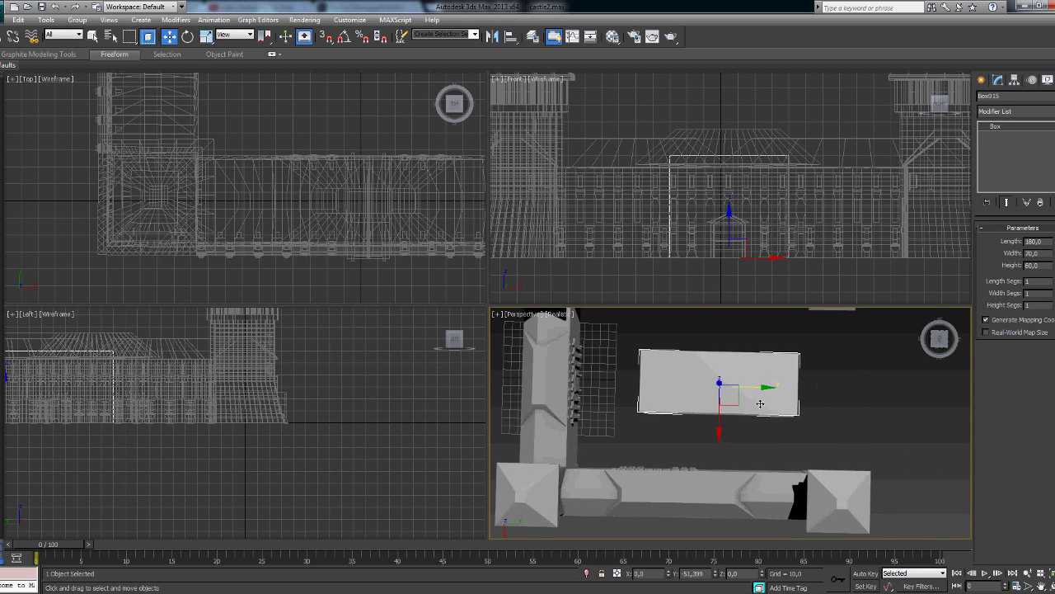
right_click(781, 456)
left_click(923, 501)
Select the box's top polygon and scale it non-uniformly into a thin roof ridge
key("4")
left_click(759, 353)
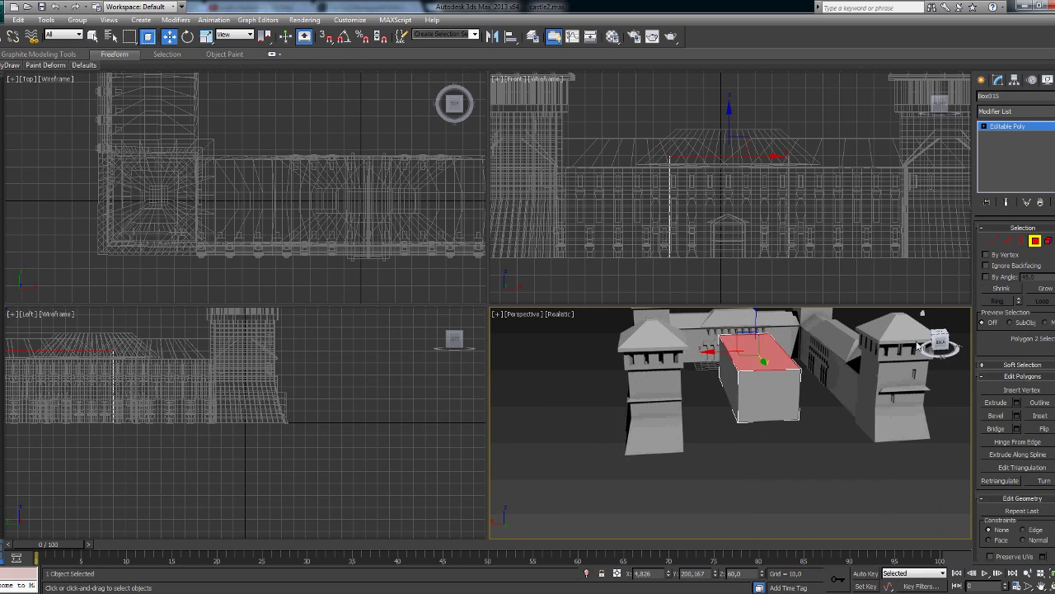
left_click(940, 339)
key("z")
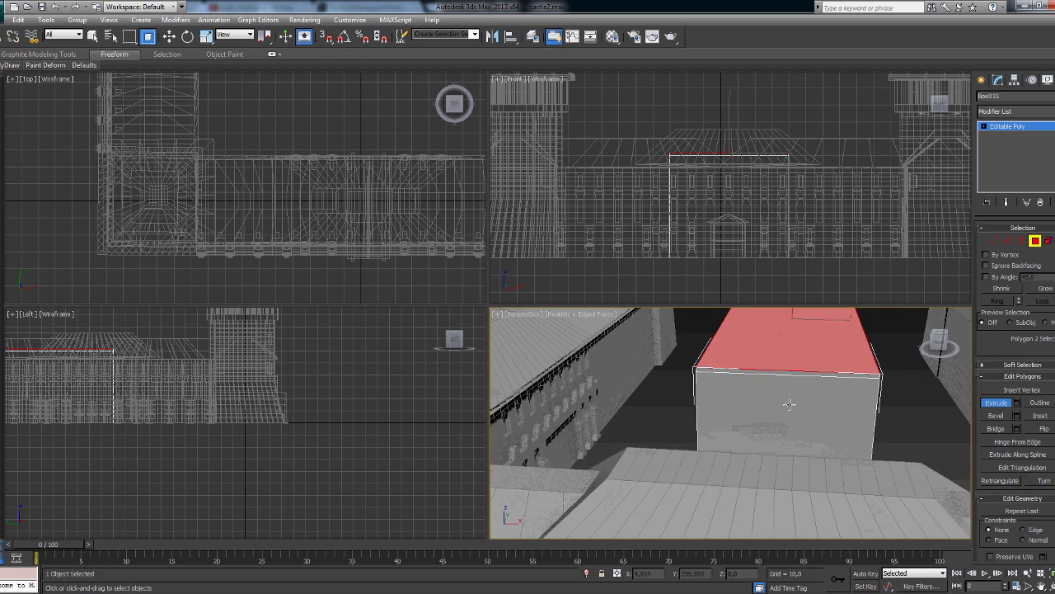
key("F4")
key("r")
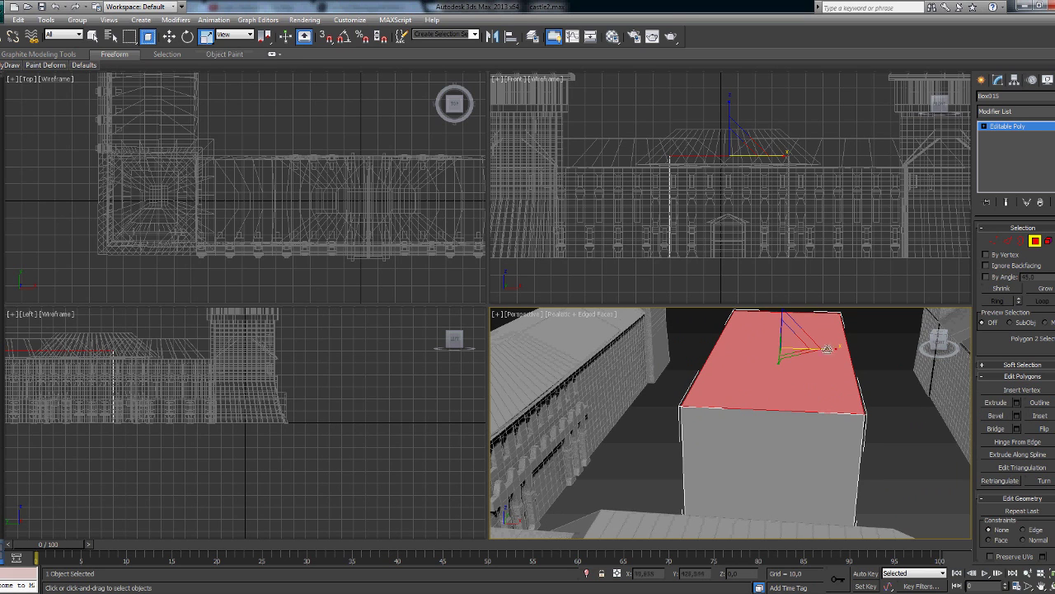
left_click_drag(827, 349, 793, 252)
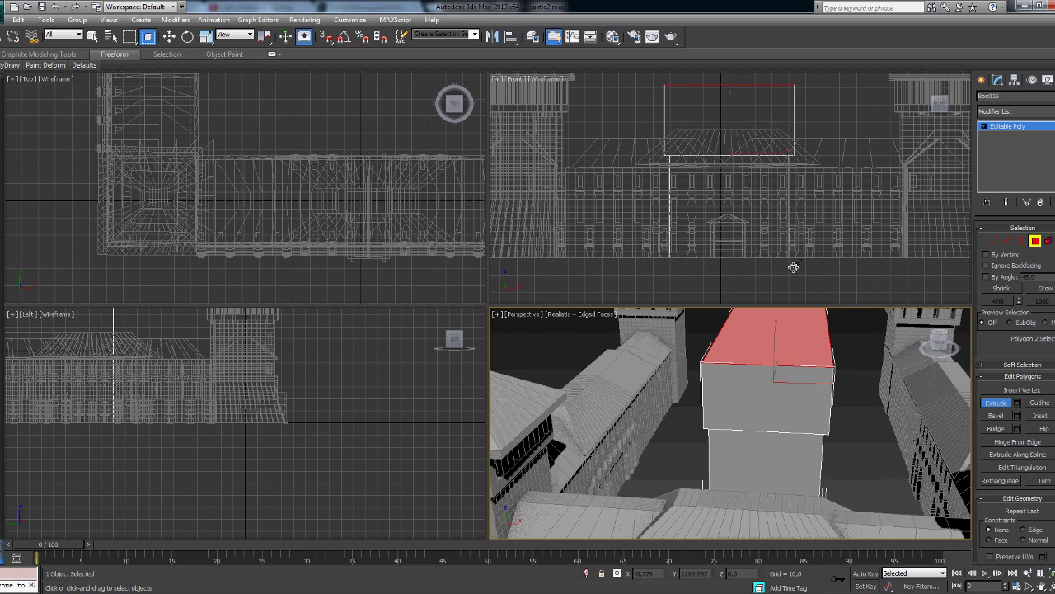
left_click_drag(825, 328, 725, 330)
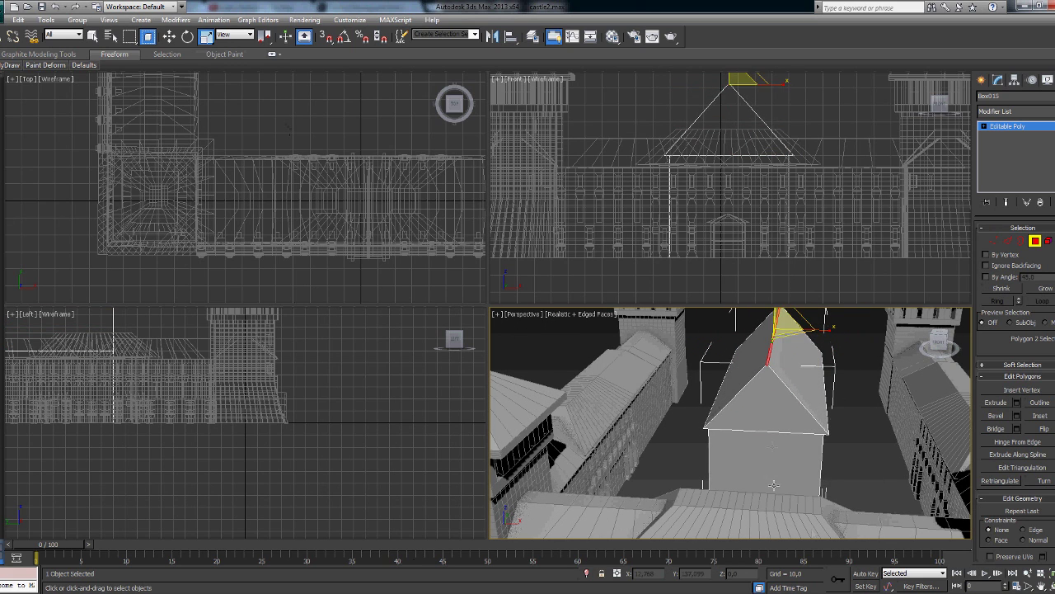
Try an Inset on the gable face, then select the front wall polygon for extruding
left_click(767, 408)
middle_click_drag(767, 409, 888, 443, "alt")
scroll(888, 443, "up", 5)
left_click(1041, 415)
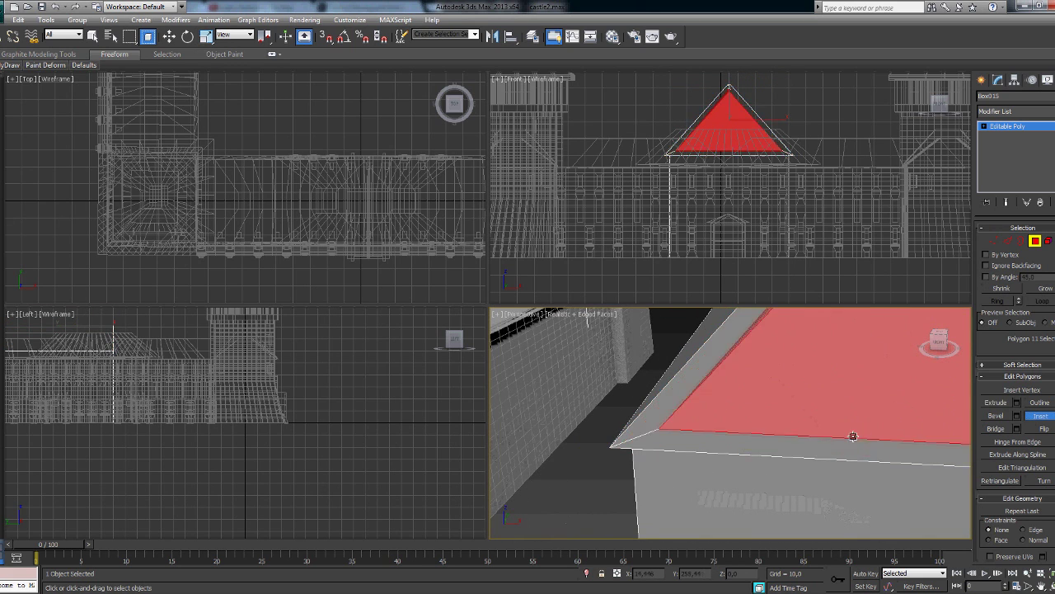
key("shift+e")
key("shift+z")
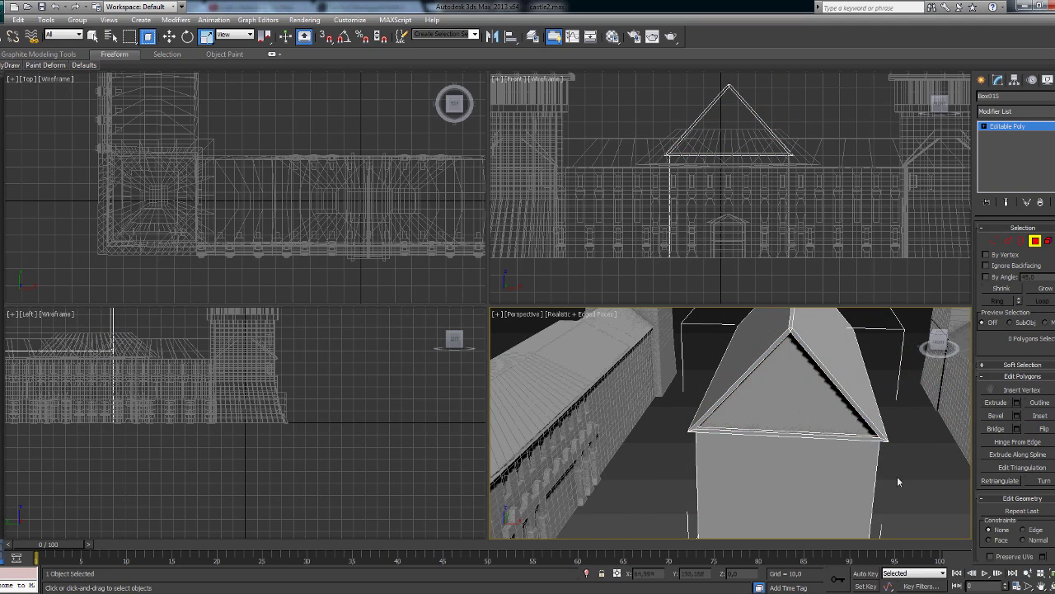
mouse_move(899, 483)
middle_mouse_down("alt")
mouse_move(824, 462)
mouse_move(874, 428)
middle_mouse_up("alt")
left_click(891, 387)
Select the block's two end faces and extrude them far outward into a long cross wing
middle_click_drag(853, 490, 843, 428, "alt")
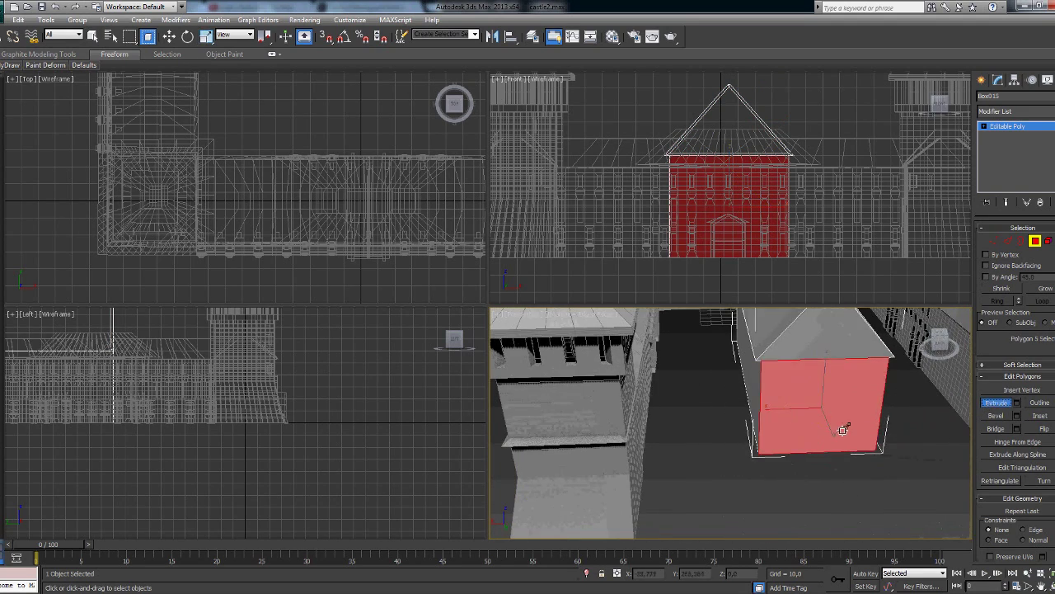
left_click(940, 345)
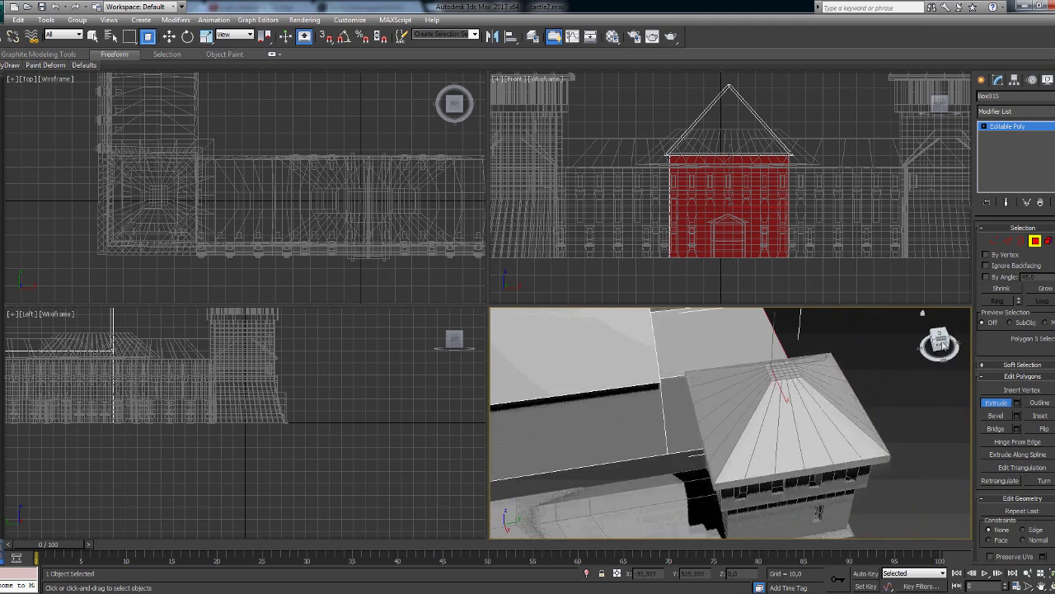
scroll(862, 412, "down", 3)
middle_click_drag(863, 412, 693, 476, "alt")
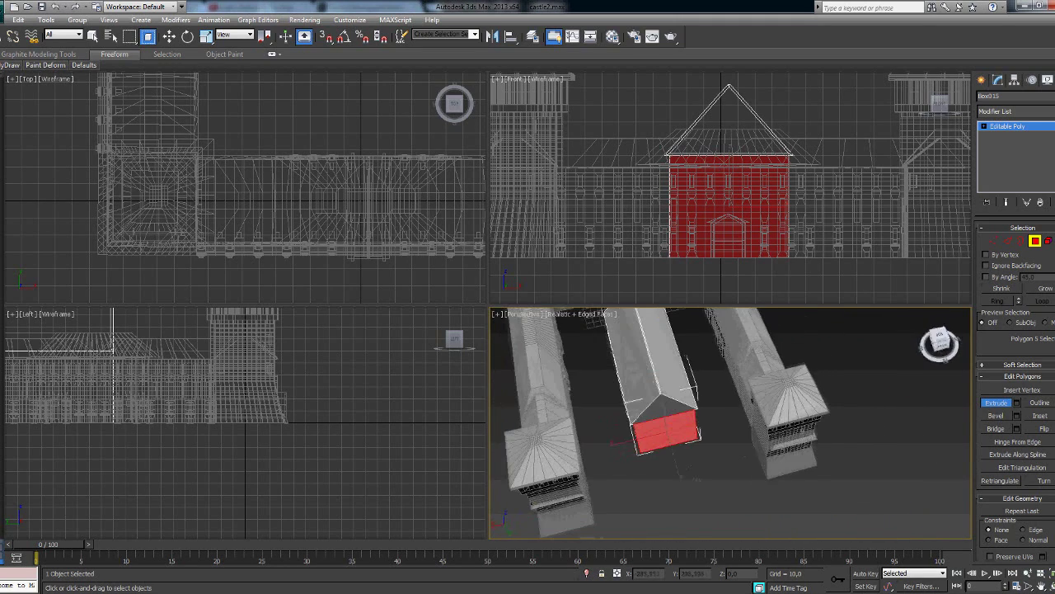
mouse_move(649, 444)
middle_mouse_down("alt")
mouse_move(684, 416)
mouse_move(674, 424)
middle_mouse_up("alt")
scroll(681, 383, "down", 2)
middle_click_drag(804, 371, 697, 351, "alt")
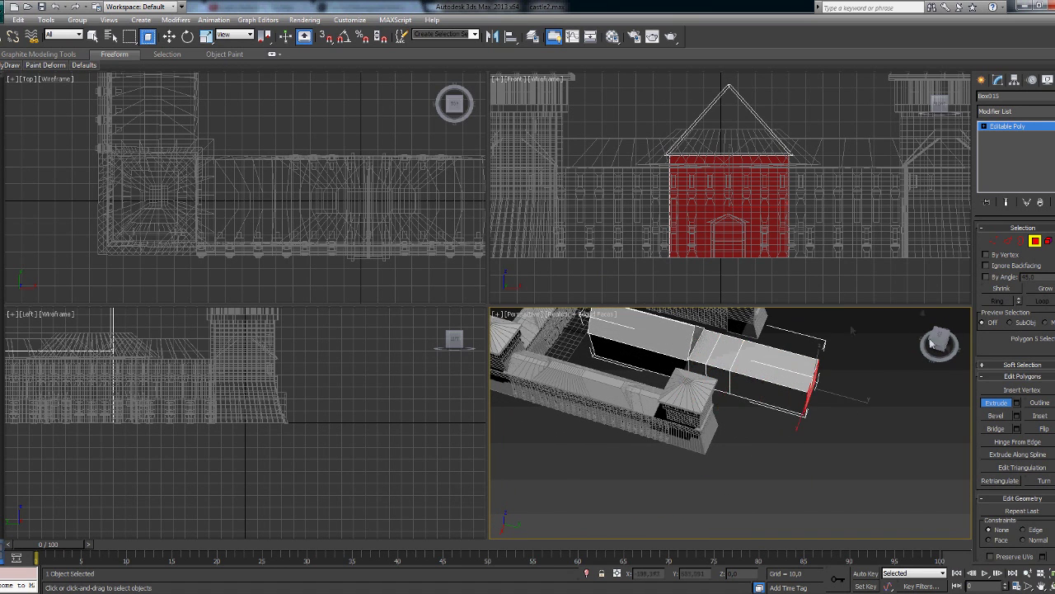
mouse_move(852, 330)
middle_mouse_down("alt")
mouse_move(783, 355)
mouse_move(726, 412)
mouse_move(742, 429)
mouse_move(605, 339)
middle_mouse_up("alt")
left_click(719, 444)
left_click(577, 458, "ctrl")
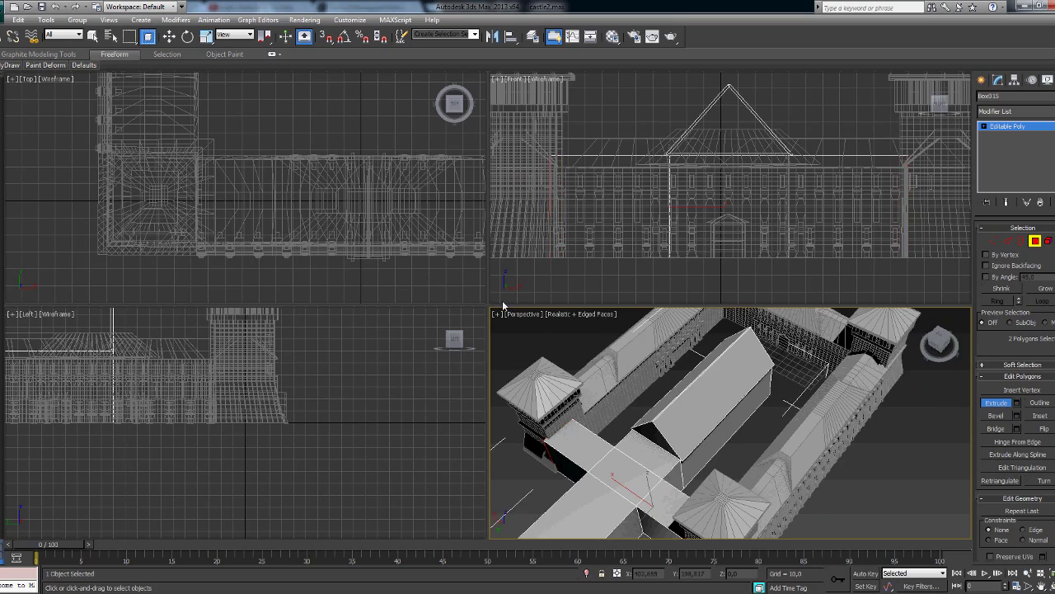
middle_click_drag(790, 406, 757, 466, "alt")
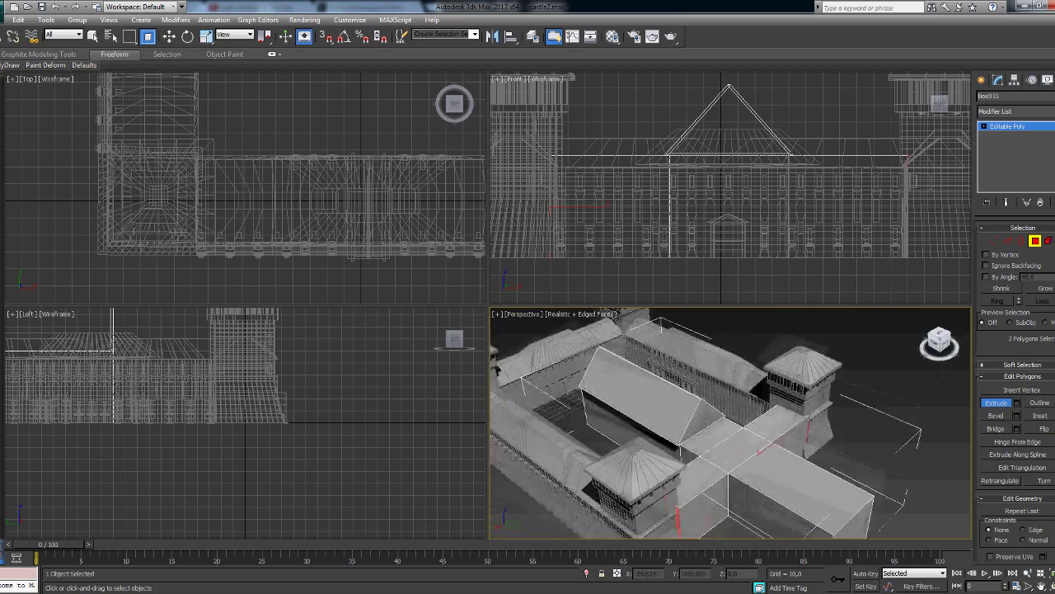
left_click_drag(757, 466, 971, 122)
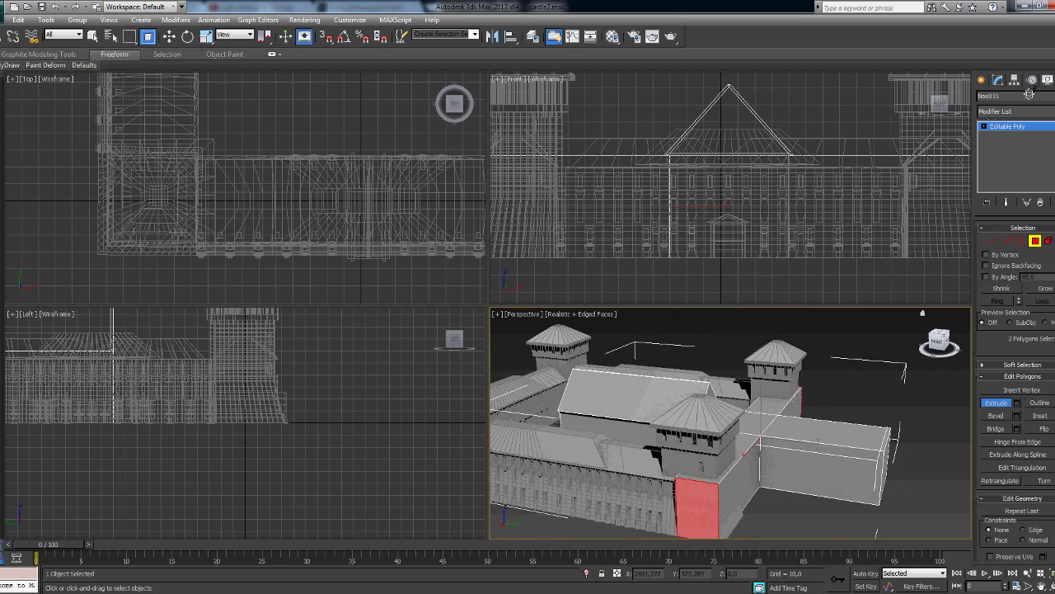
Orbit around the whole castle to inspect the extruded cross wing
left_click(937, 345)
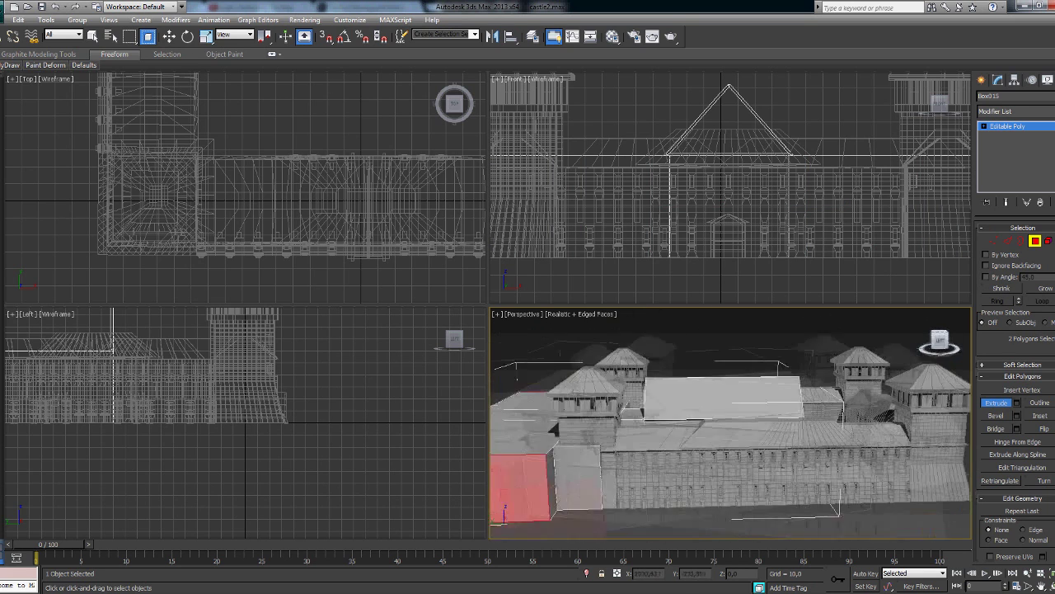
scroll(647, 443, "down", 5)
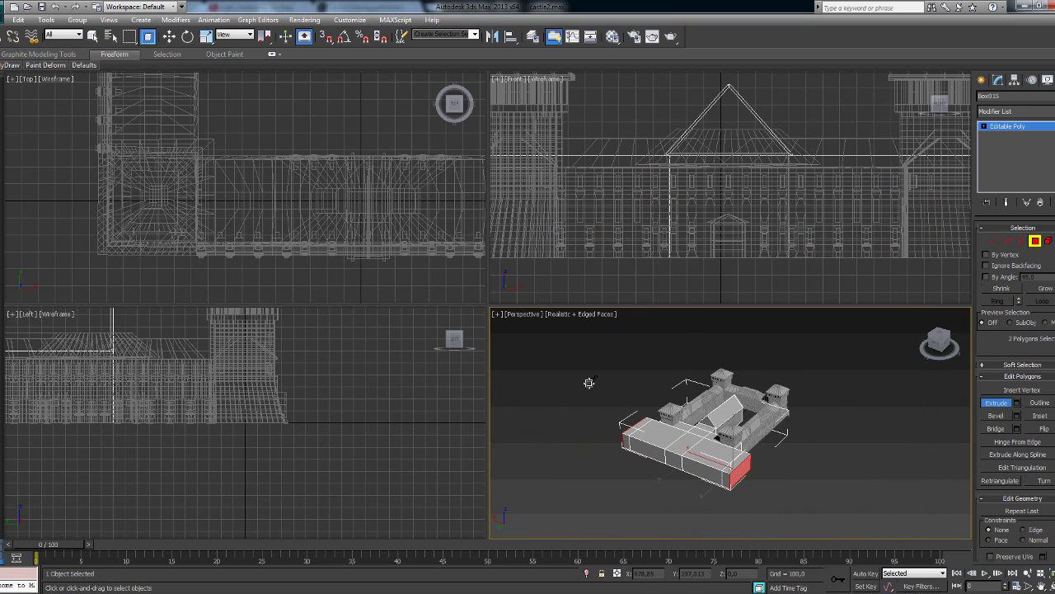
left_click_drag(940, 341, 940, 345)
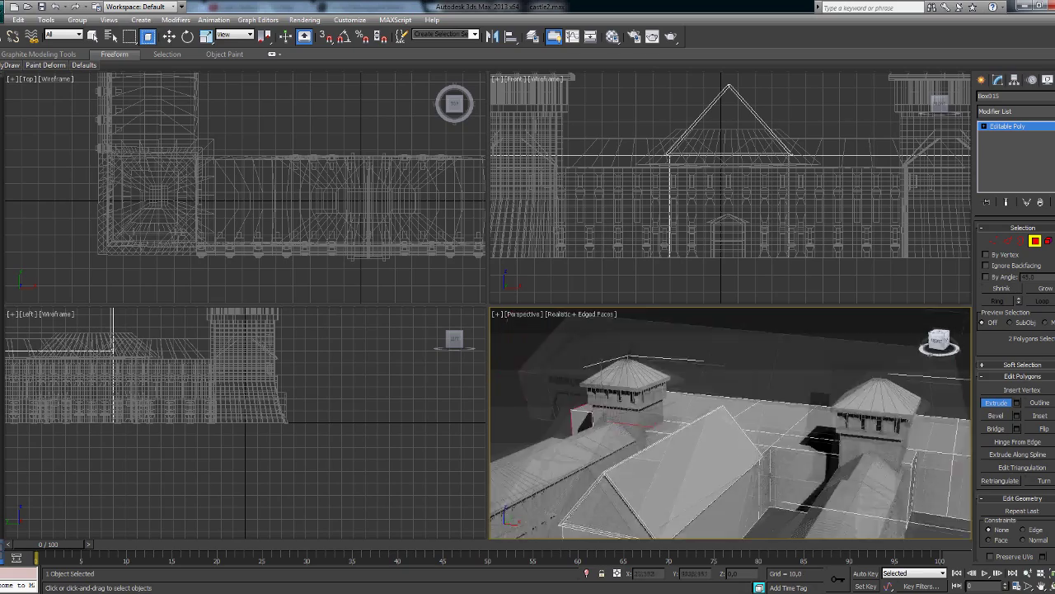
left_click(940, 345)
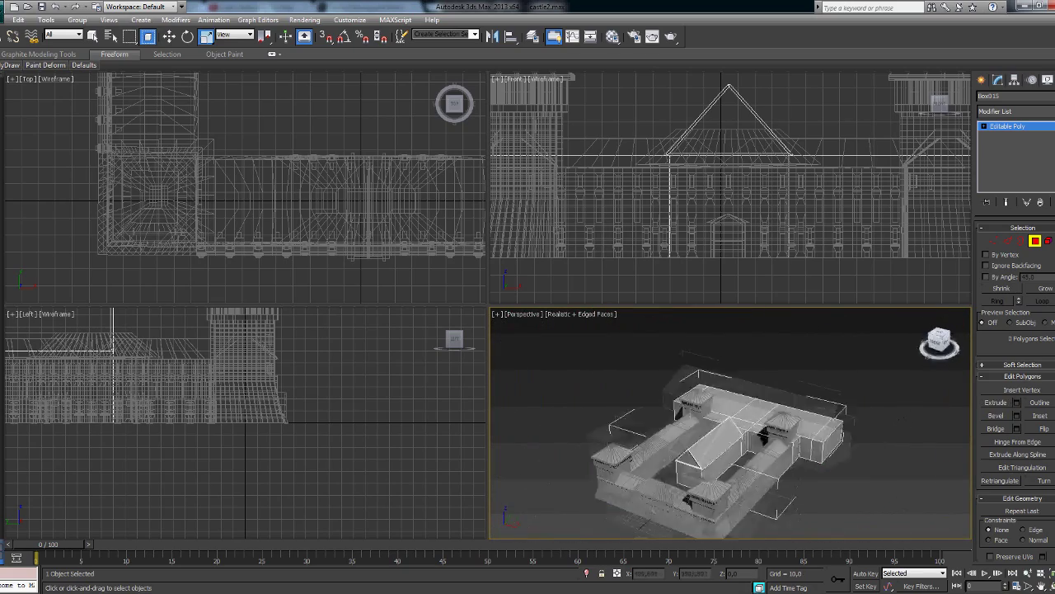
left_click_drag(940, 344, 940, 344)
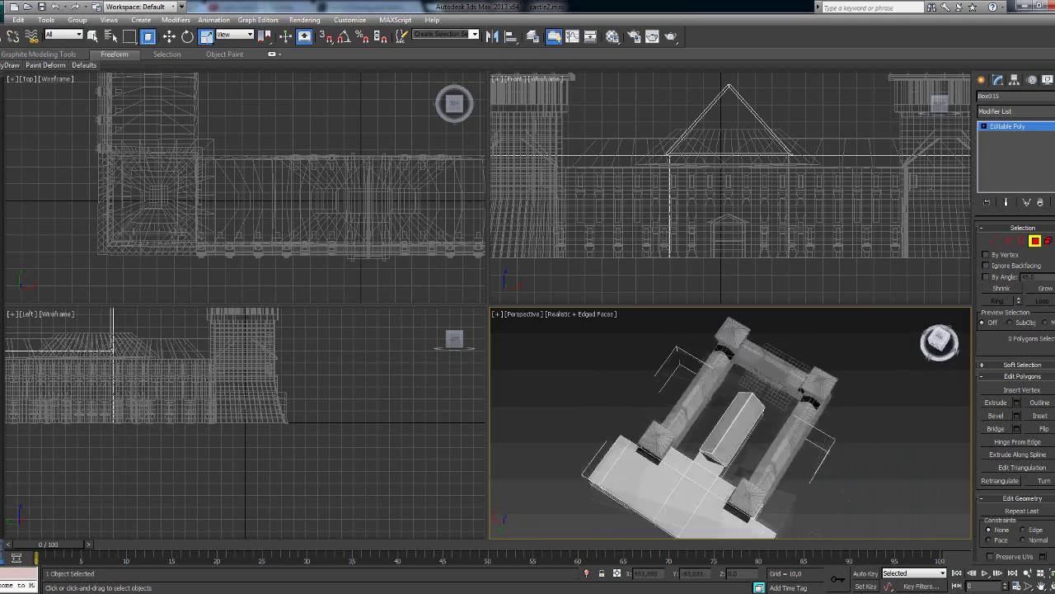
Extrude a front wall face of the block outward into a protruding box
left_click_drag(940, 344, 940, 344)
left_click(697, 468)
left_click_drag(701, 468, 881, 239)
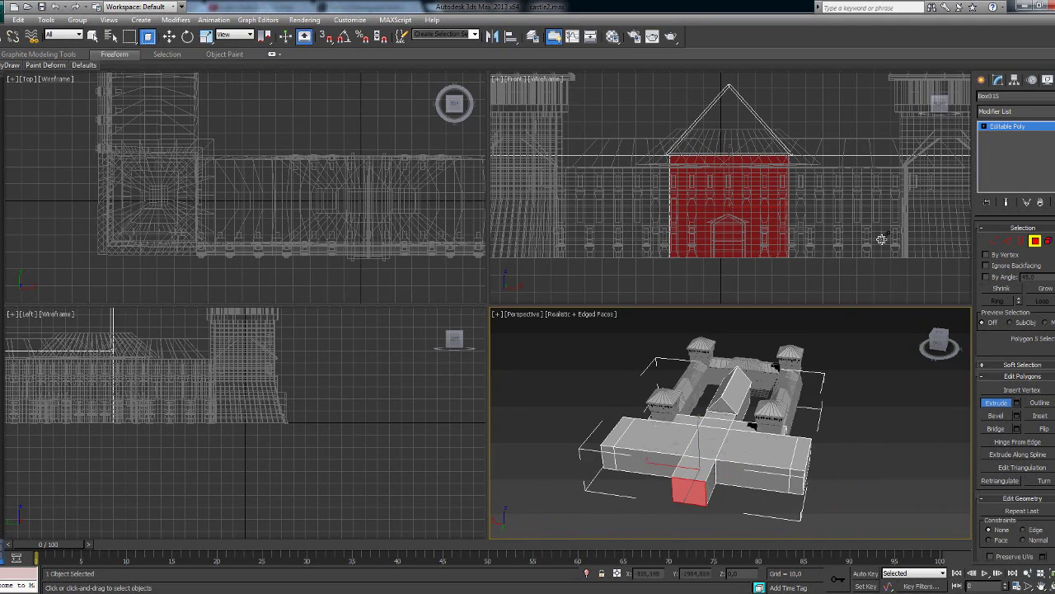
middle_click_drag(787, 436, 968, 440)
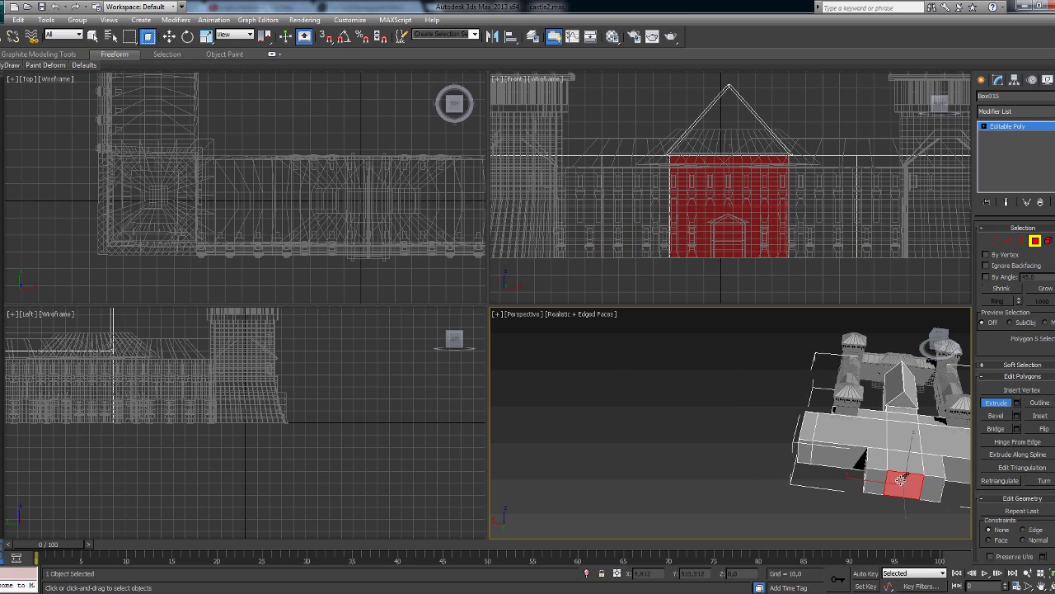
Select the strip of roof faces along the block's side arm
left_click_drag(937, 350, 874, 362)
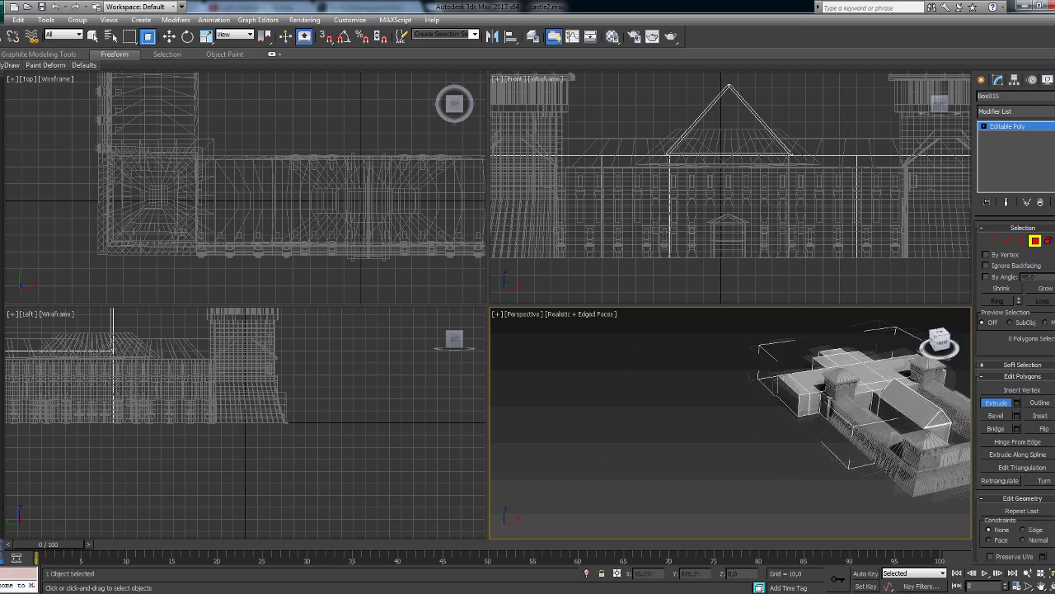
left_click(783, 487)
left_click(854, 494, "ctrl")
middle_click_drag(835, 445, 708, 377, "alt")
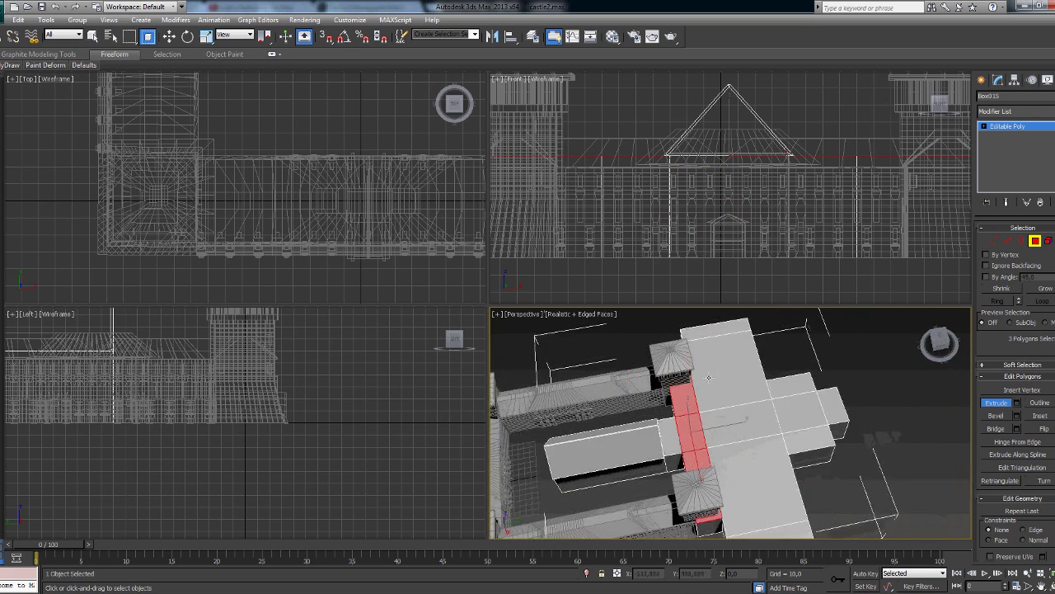
mouse_move(757, 428)
middle_mouse_down("alt")
mouse_move(720, 188)
mouse_move(726, 224)
middle_mouse_up("alt")
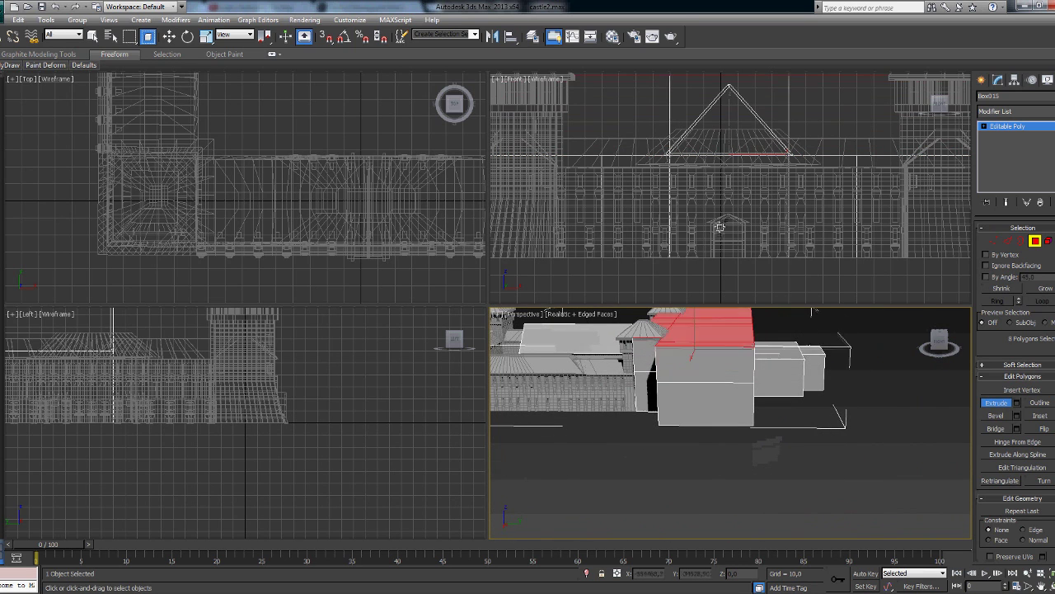
scroll(726, 225, "down", 4)
left_click(725, 248)
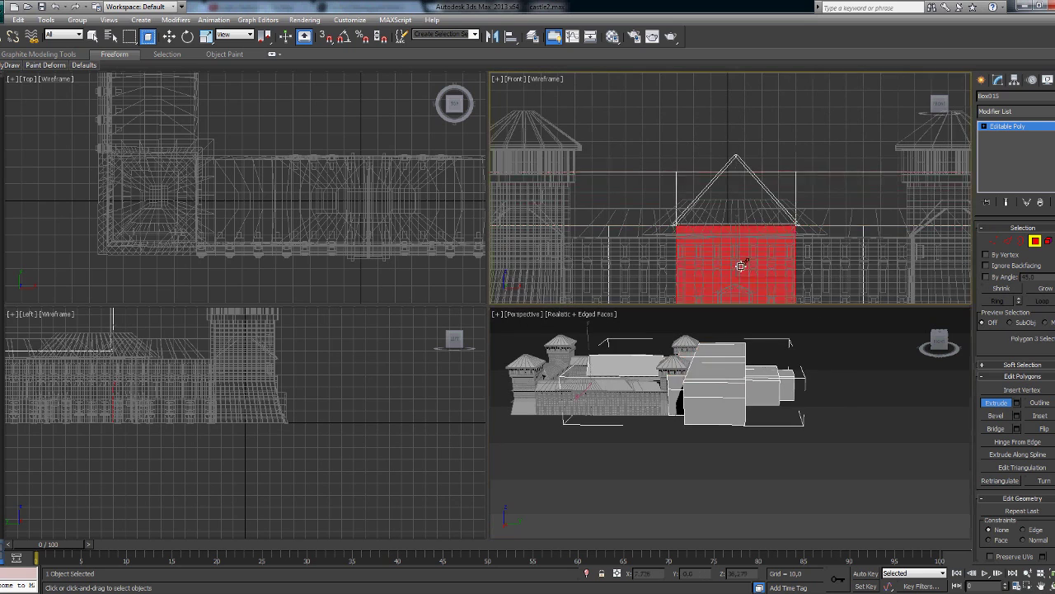
scroll(730, 248, "down", 2)
key("ctrl+z")
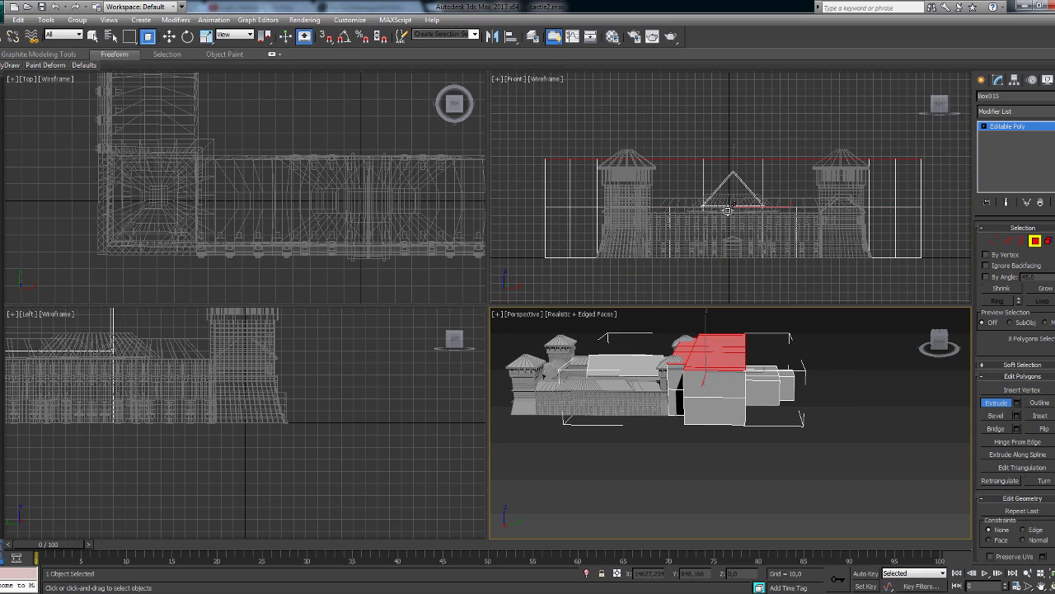
middle_click_drag(935, 369, 789, 421, "alt")
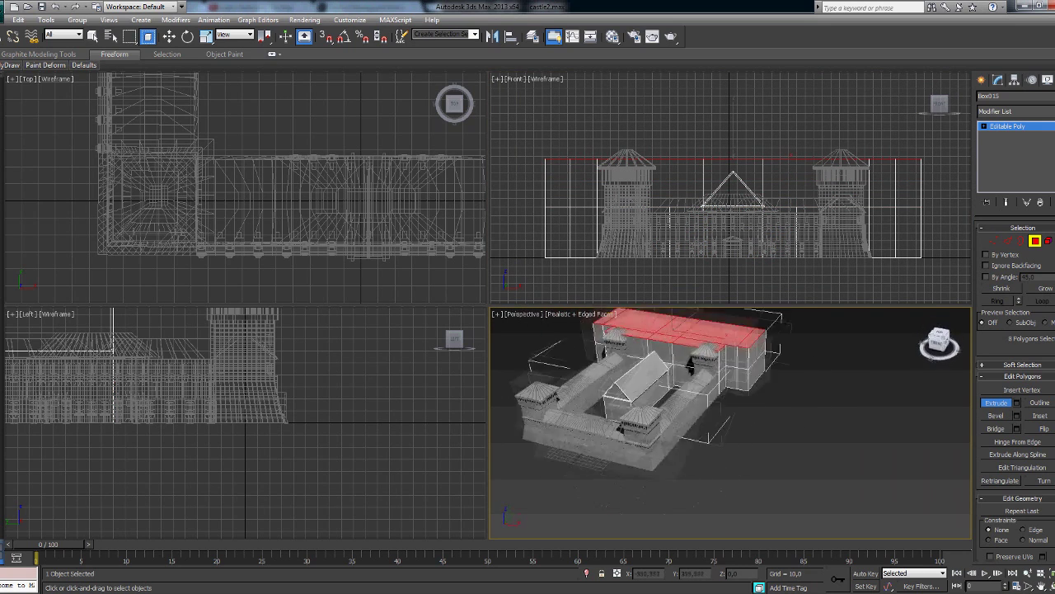
scroll(789, 421, "up", 4)
middle_click_drag(511, 515, 726, 404, "alt")
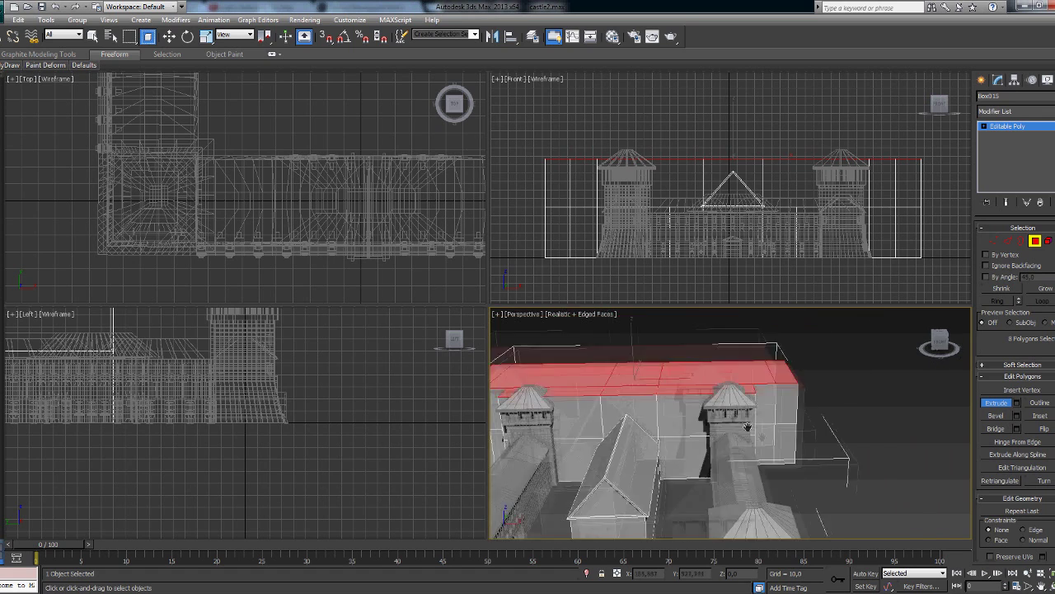
key("ctrl+z")
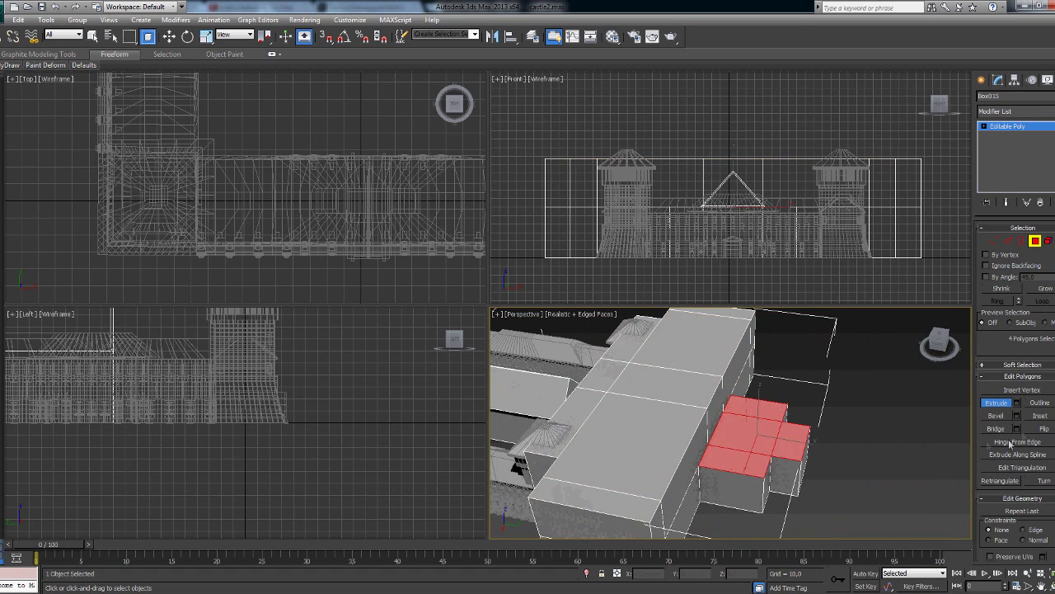
key("ctrl+z")
key("ctrl+z")
key("ctrl+z")
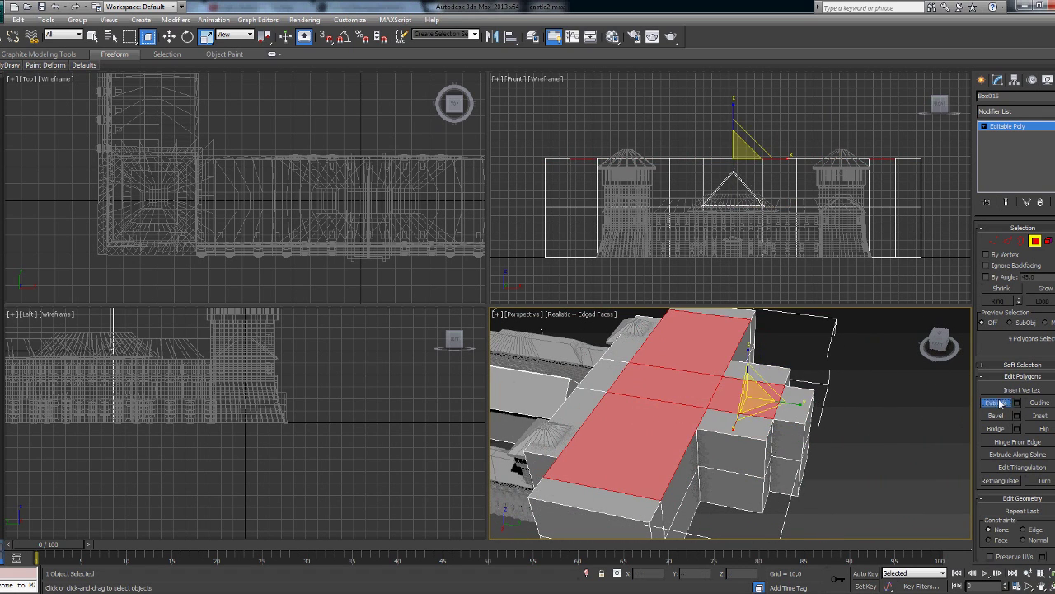
Extrude the selected roof faces upward into a raised square block
left_click(996, 403)
left_click_drag(604, 185, 580, 245)
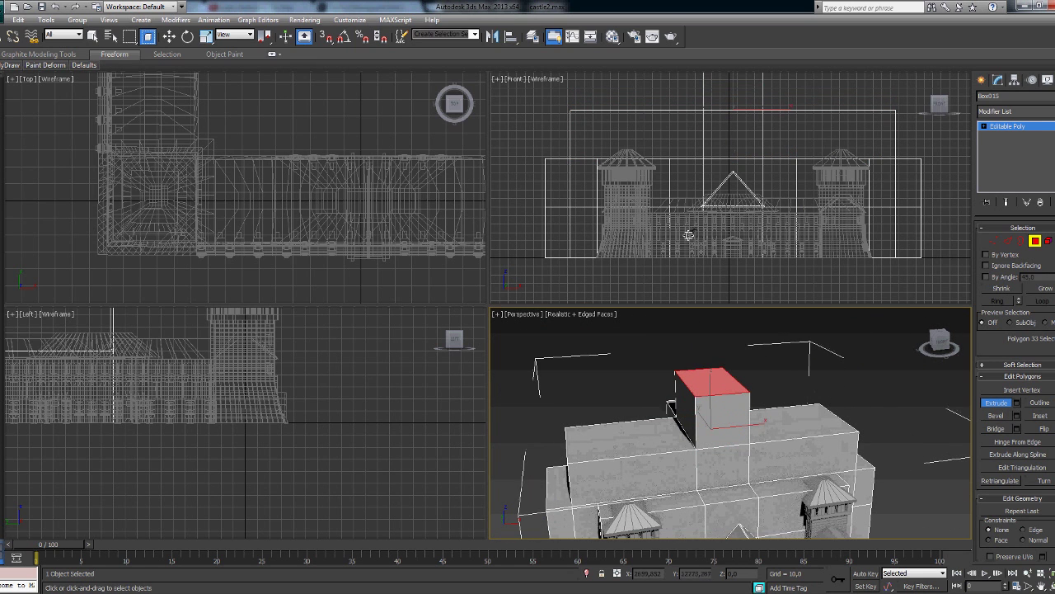
mouse_move(879, 514)
middle_mouse_down("alt")
mouse_move(767, 498)
mouse_move(816, 500)
mouse_move(791, 499)
middle_mouse_up("alt")
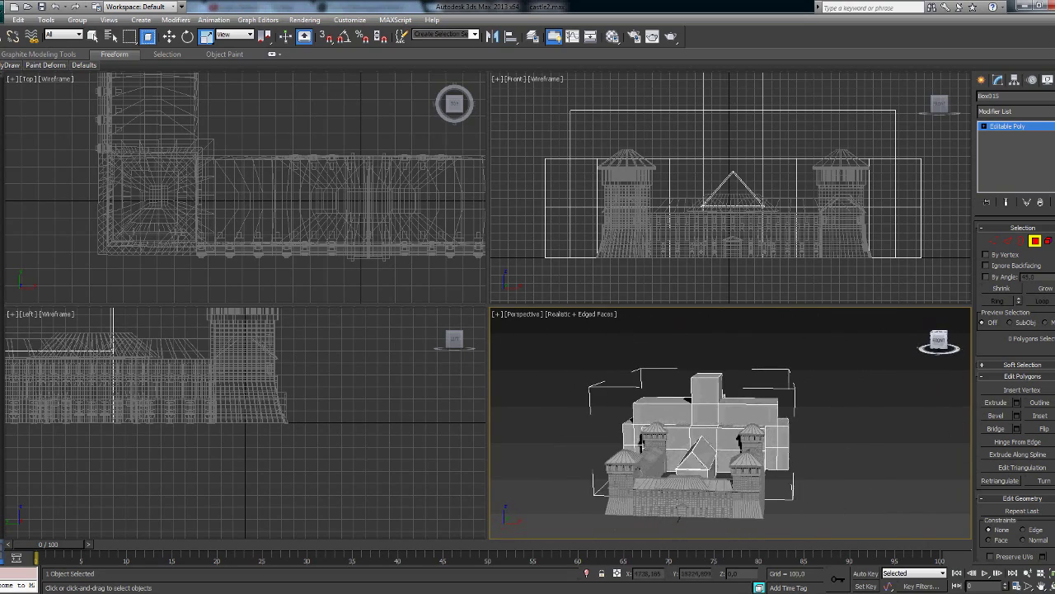
mouse_move(678, 518)
middle_mouse_down("alt")
mouse_move(726, 478)
mouse_move(709, 486)
mouse_move(885, 401)
middle_mouse_up("alt")
Zoom out to the whole castle and leave face editing on the block
scroll(885, 402, "up", 5)
scroll(741, 426, "up", 5)
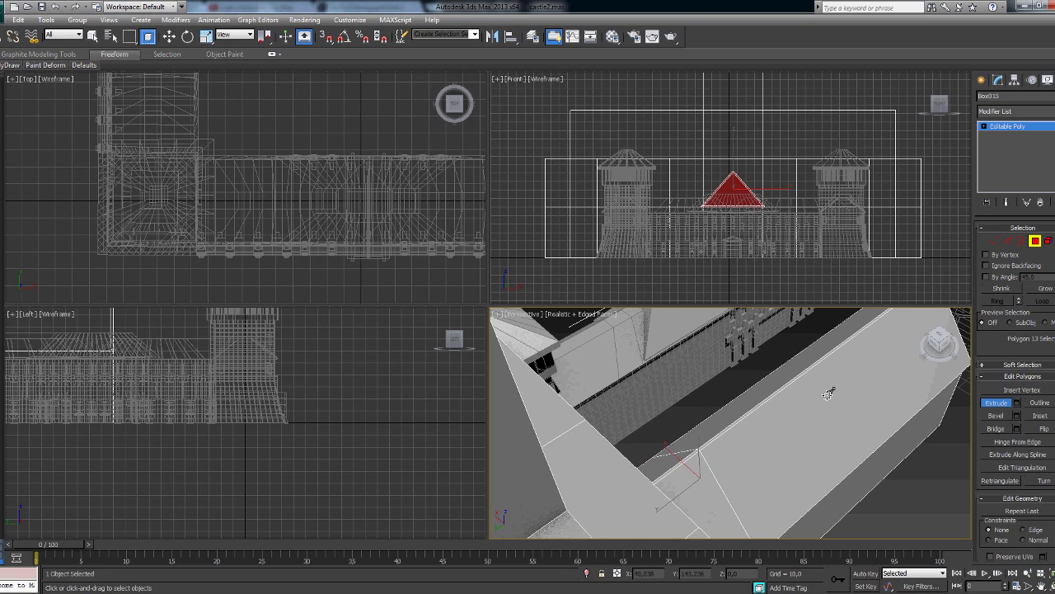
key("z")
scroll(730, 423, "up", 5)
middle_click_drag(731, 423, 1029, 266, "alt")
key("w")
mouse_move(742, 429)
middle_mouse_down("alt")
mouse_move(825, 413)
mouse_move(783, 387)
mouse_move(742, 412)
mouse_move(700, 412)
mouse_move(657, 436)
middle_mouse_up("alt")
Select faces on the base of tower Box009 and extrude them
left_click(545, 445)
left_click(602, 474)
middle_click_drag(605, 400, 610, 445, "alt")
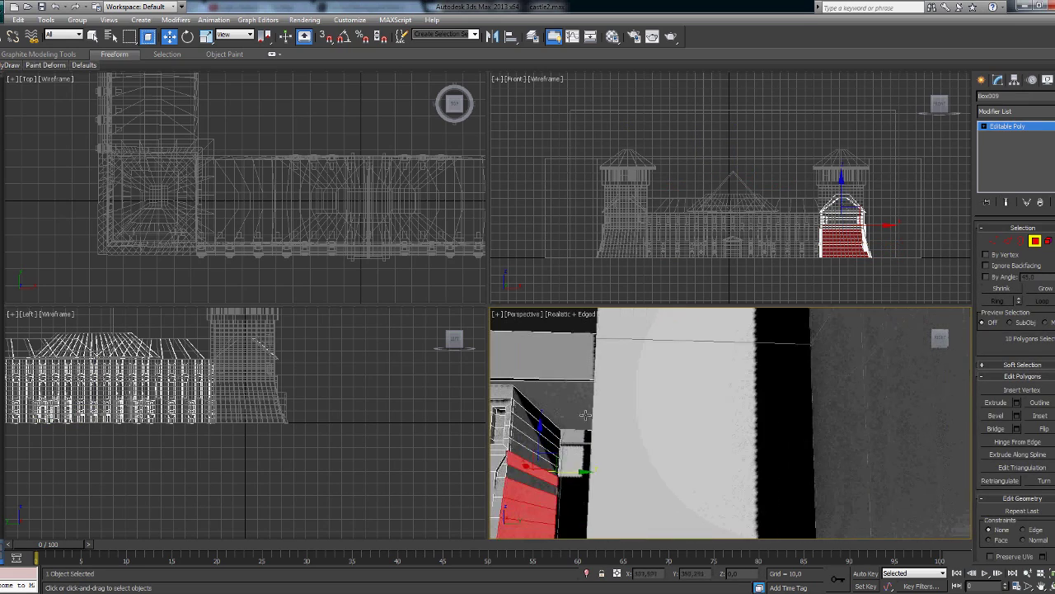
left_click(610, 445, "ctrl")
left_click(626, 462, "ctrl")
middle_click_drag(654, 483, 747, 437, "alt")
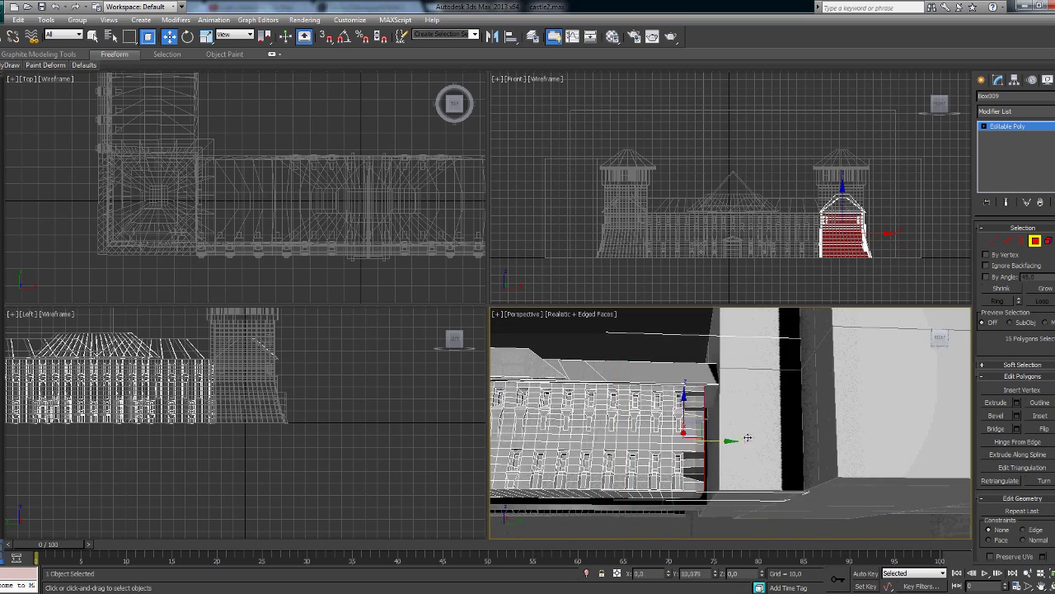
left_click(1010, 403)
mouse_move(890, 413)
middle_mouse_down("alt")
mouse_move(794, 418)
mouse_move(841, 452)
middle_mouse_up("alt")
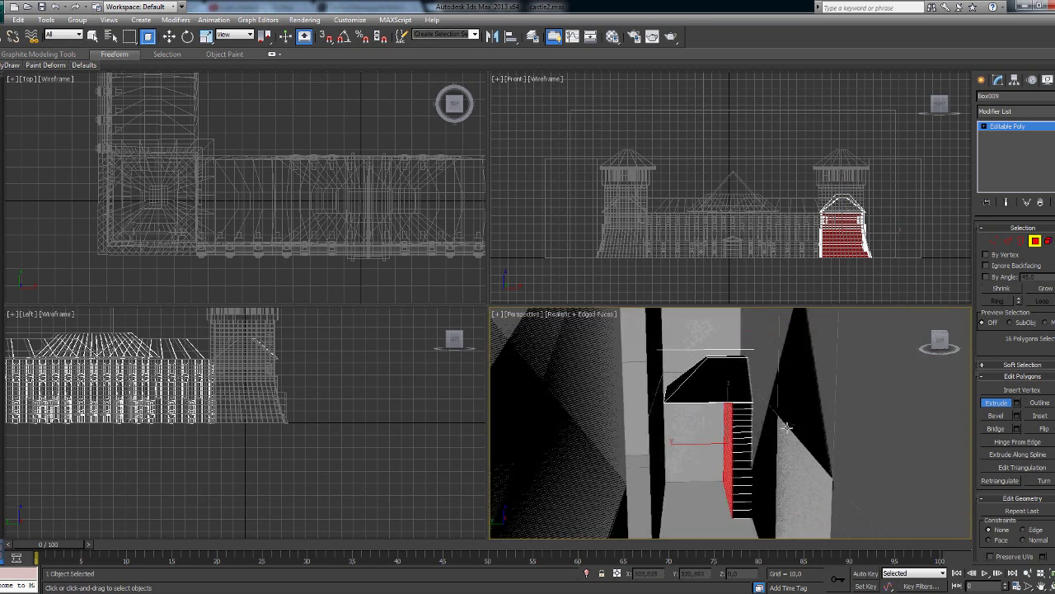
left_click(894, 401)
middle_click_drag(742, 428, 792, 462, "alt")
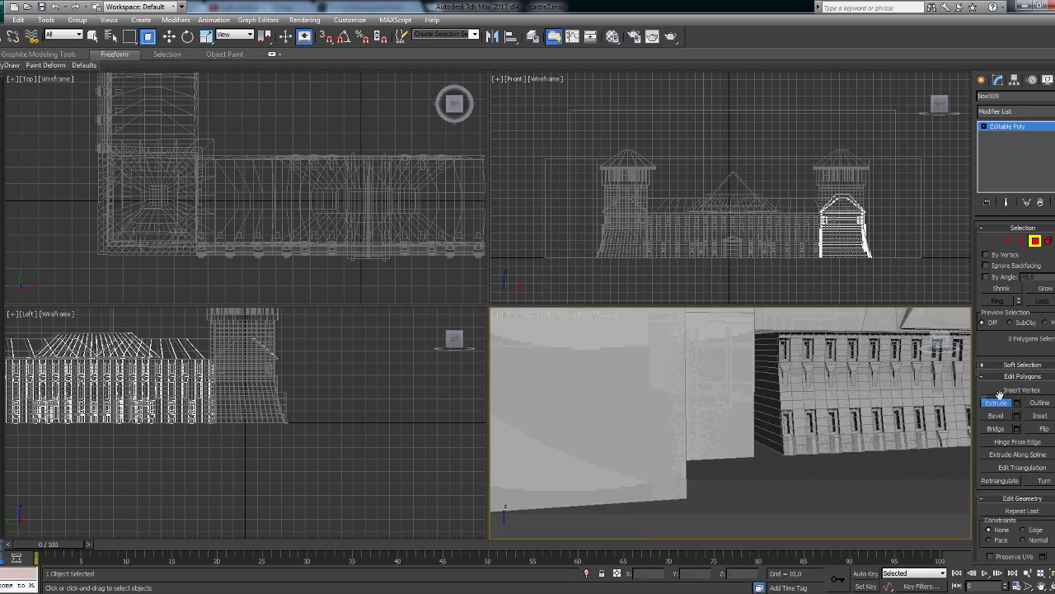
key("w")
Select side-wall faces on the long building Box012, then clear the selection
left_click(794, 495)
scroll(742, 429, "up", 3)
left_click(725, 387)
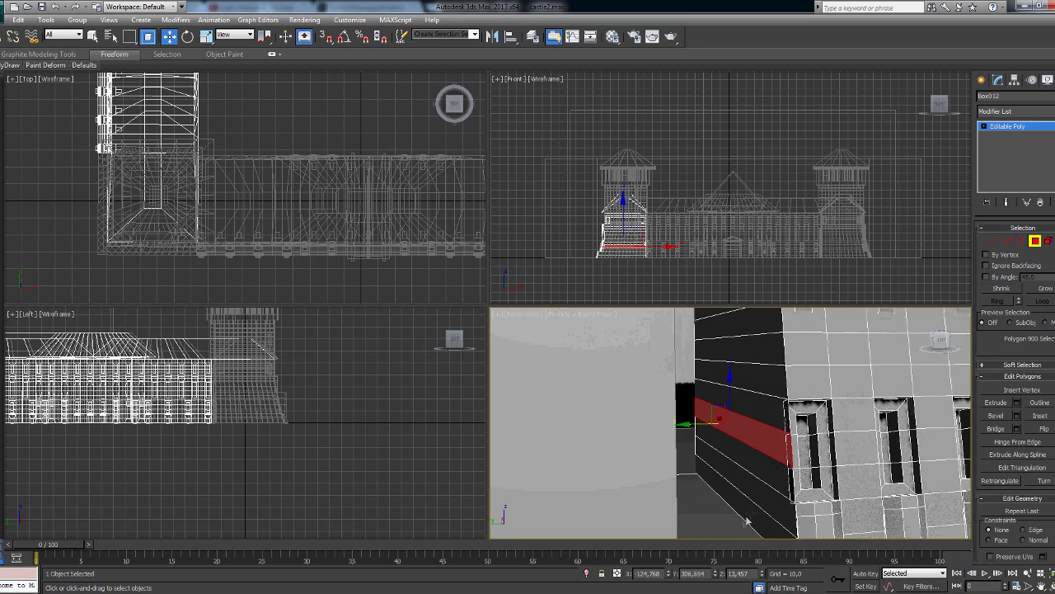
left_click(721, 462, "ctrl")
left_click(725, 361, "ctrl")
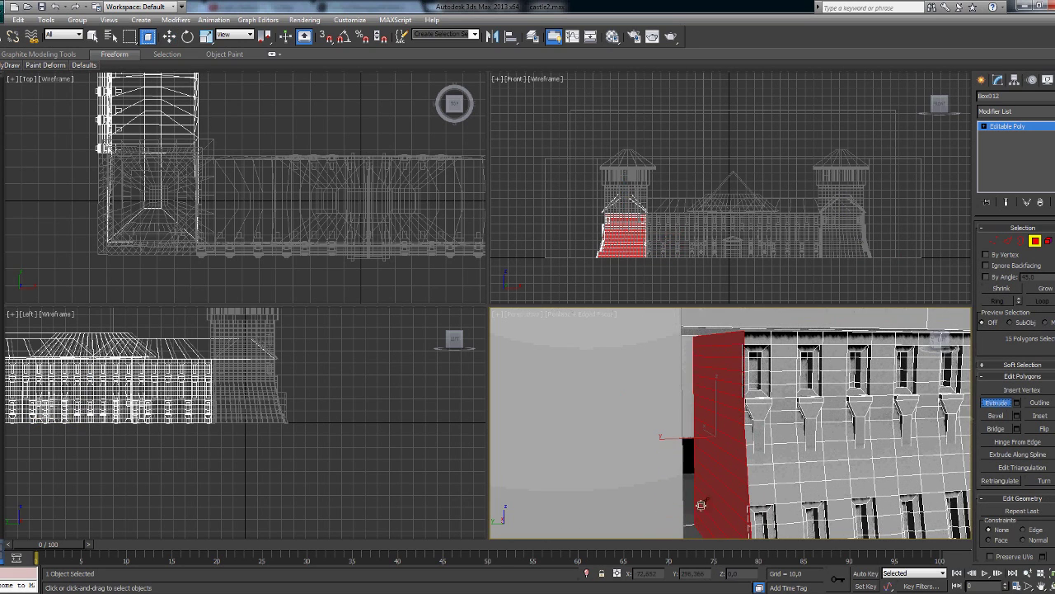
scroll(701, 505, "down", 5)
left_click(784, 499)
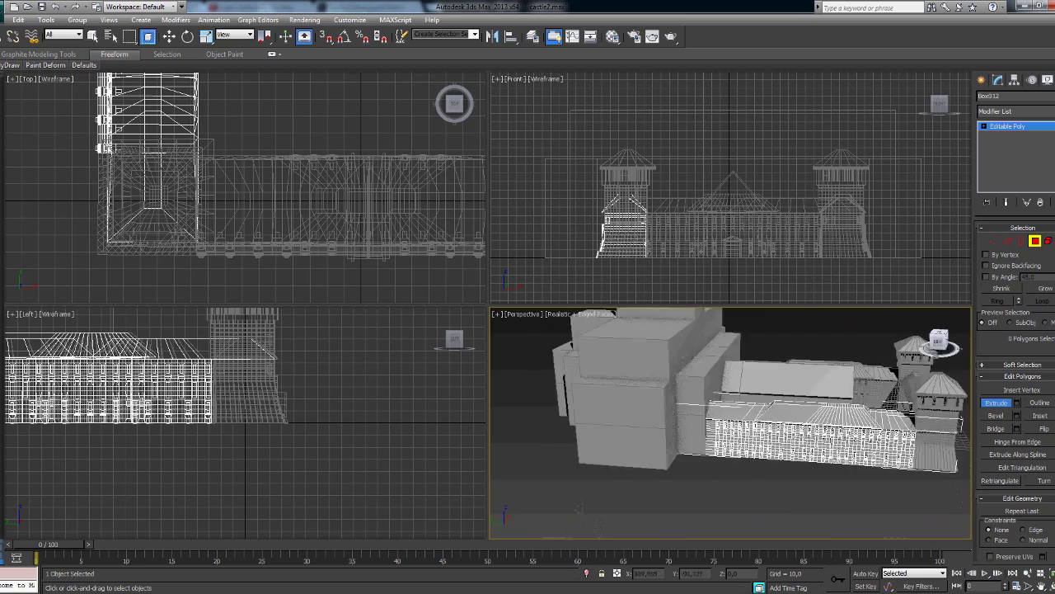
Select the block's top face and shift the view to show more of the wall
scroll(730, 423, "up", 4)
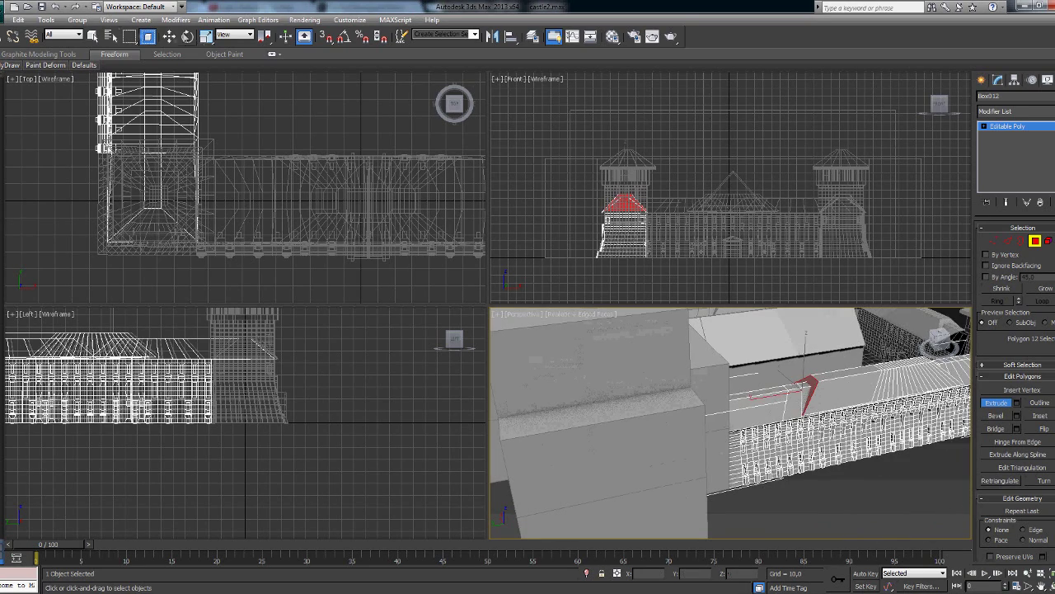
left_click_drag(940, 340, 940, 344)
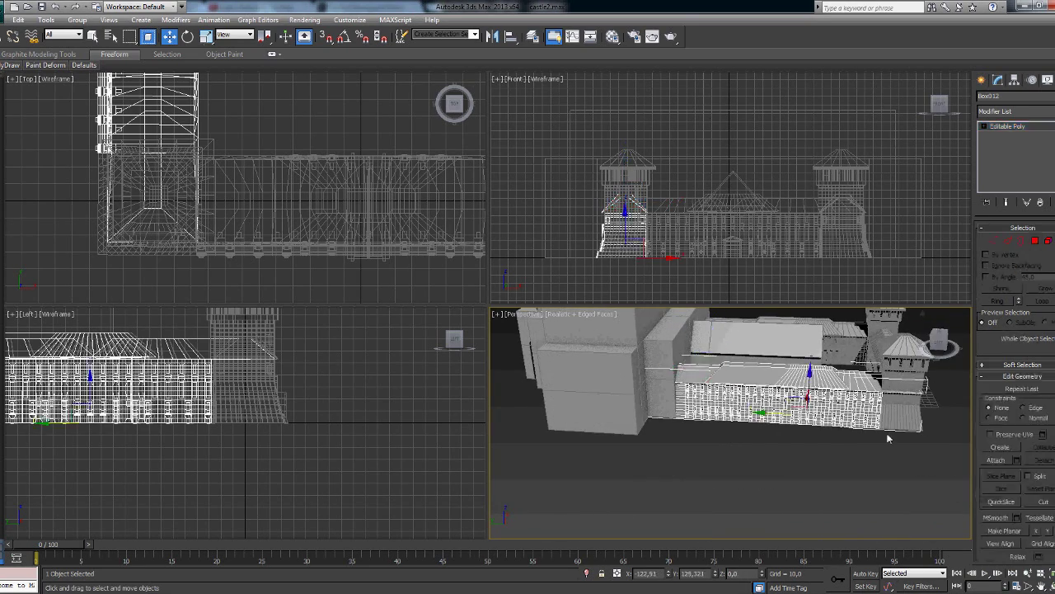
scroll(725, 396, "up", 3)
left_click(659, 396)
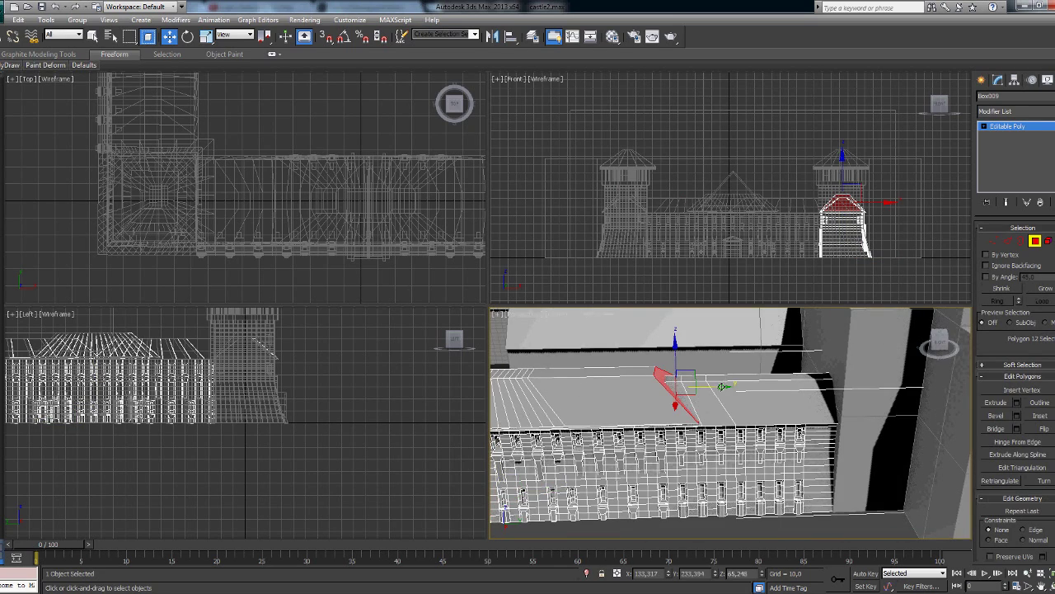
scroll(727, 422, "down", 3)
middle_click_drag(727, 423, 752, 375)
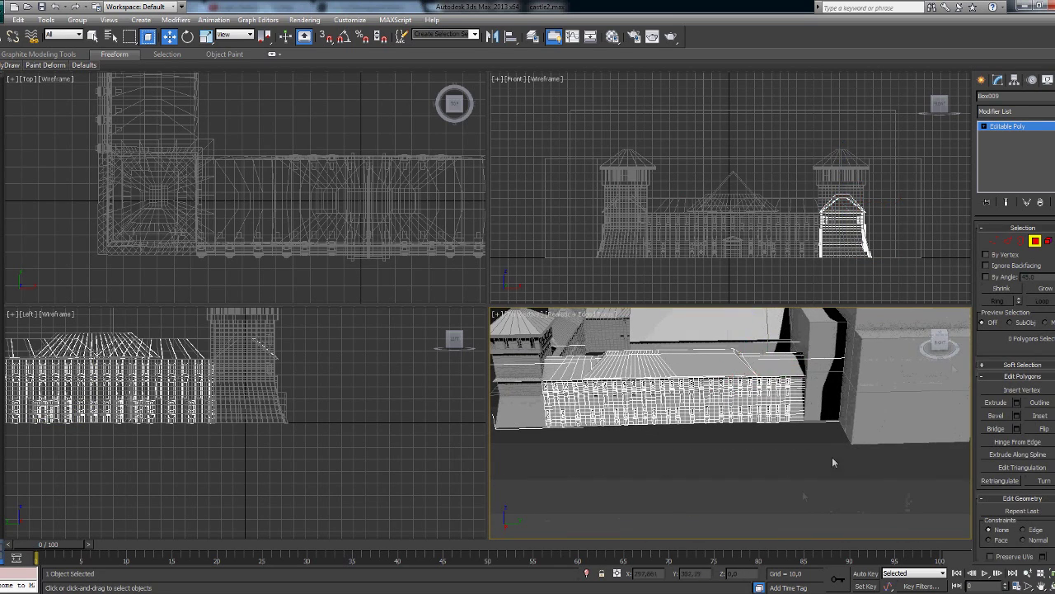
scroll(731, 423, "down", 10)
Orbit over the stacked blocks, select Box015 and pick its two top polygons
left_click_drag(940, 340, 940, 343)
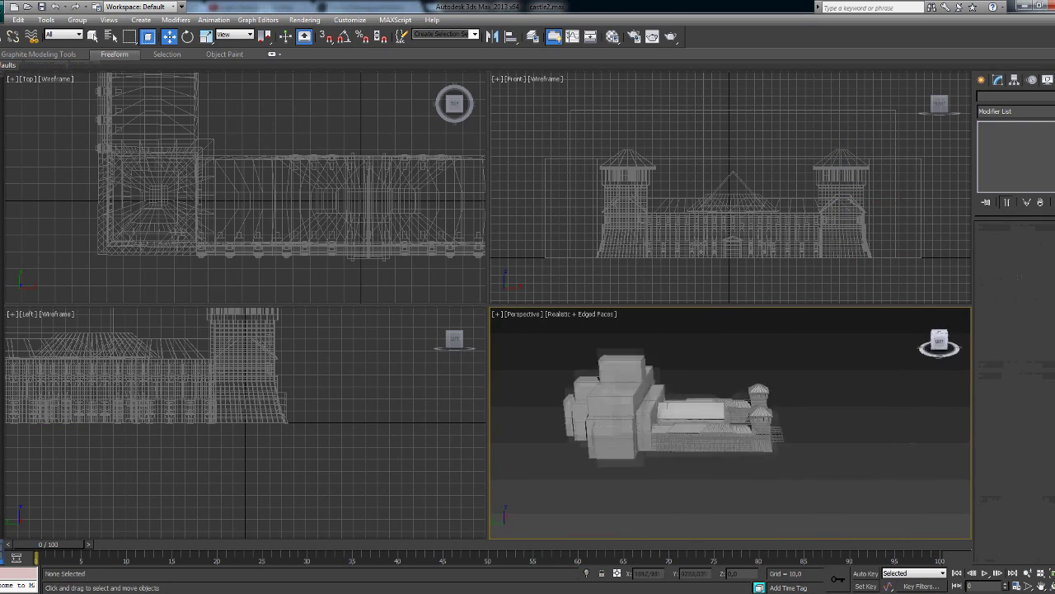
scroll(688, 458, "up", 10)
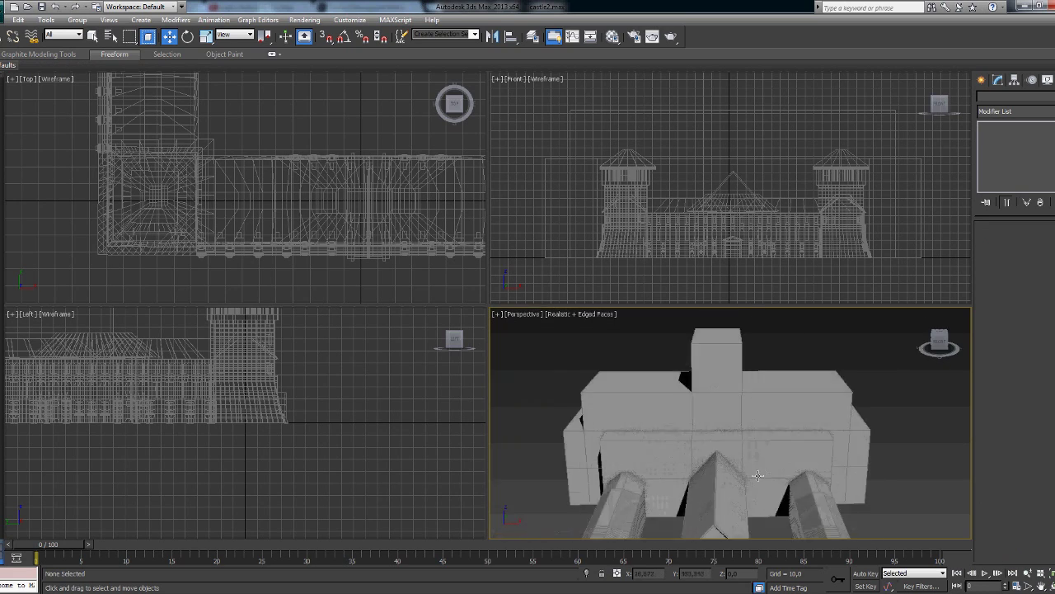
scroll(687, 459, "down", 3)
mouse_move(688, 459)
middle_mouse_down("alt")
mouse_move(673, 299)
mouse_move(618, 308)
mouse_move(895, 344)
mouse_move(782, 405)
mouse_move(806, 431)
mouse_move(693, 464)
middle_mouse_up("alt")
left_click(805, 432)
left_click(765, 435)
Inset the top faces into a narrow ledge and connect its edges with 8 segments
left_click_drag(816, 454, 804, 456)
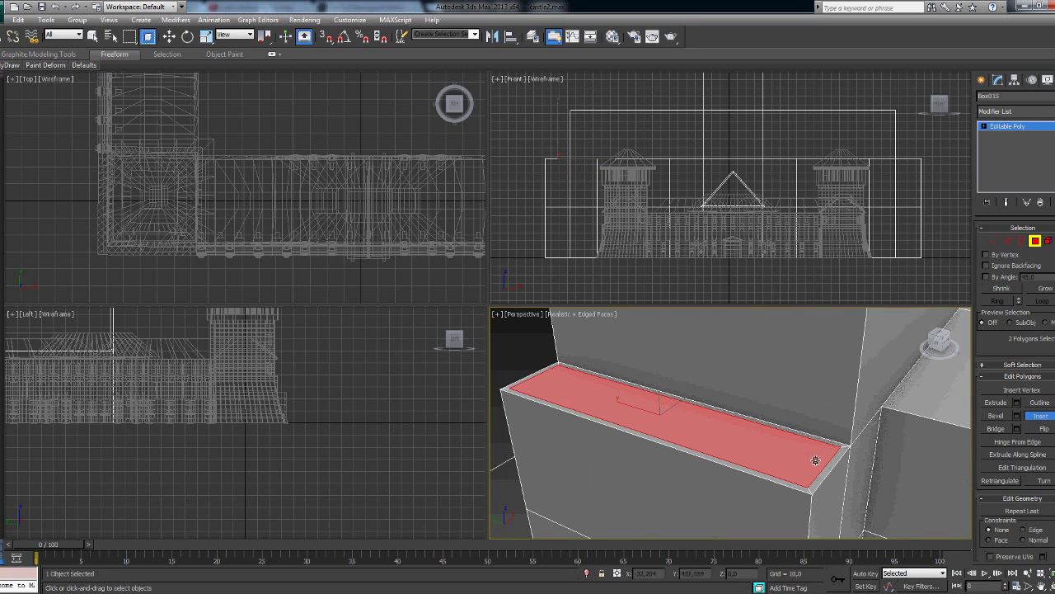
key("shift+e")
mouse_move(800, 456)
middle_mouse_down("alt")
mouse_move(839, 475)
mouse_move(959, 456)
middle_mouse_up("alt")
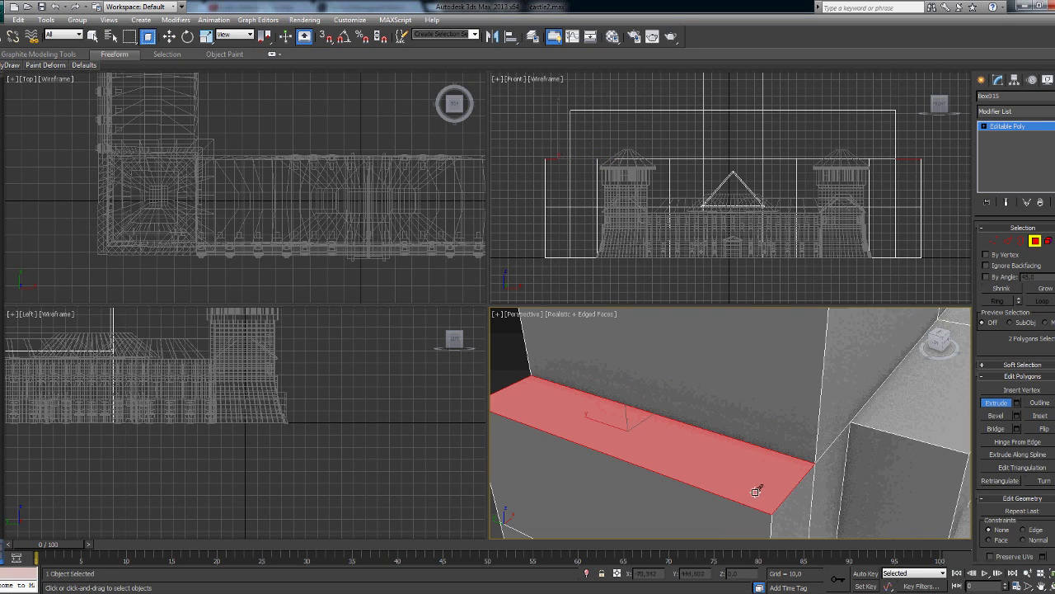
key("2")
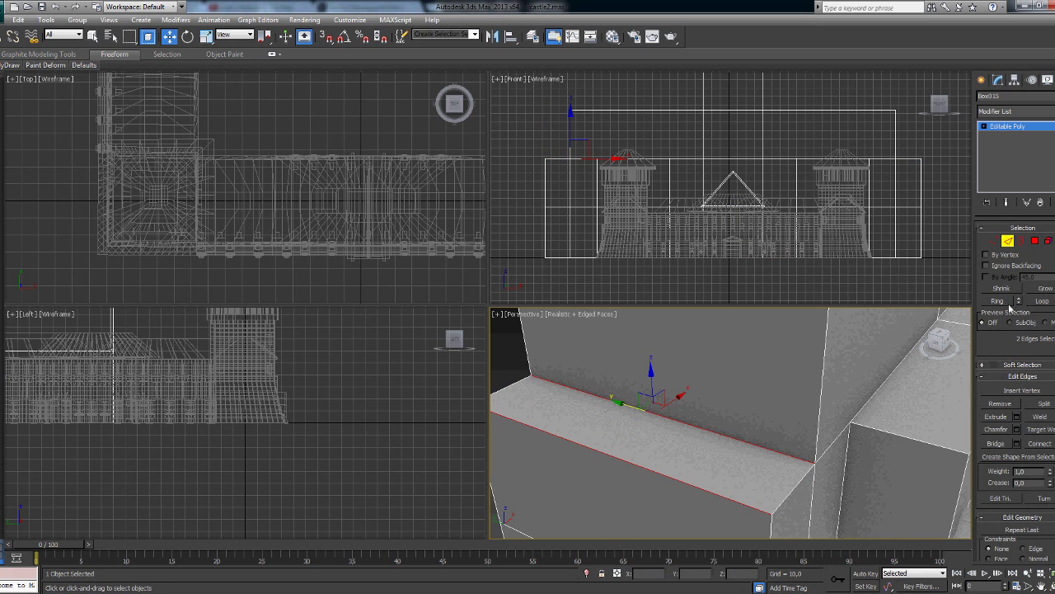
key("ctrl+shift+e")
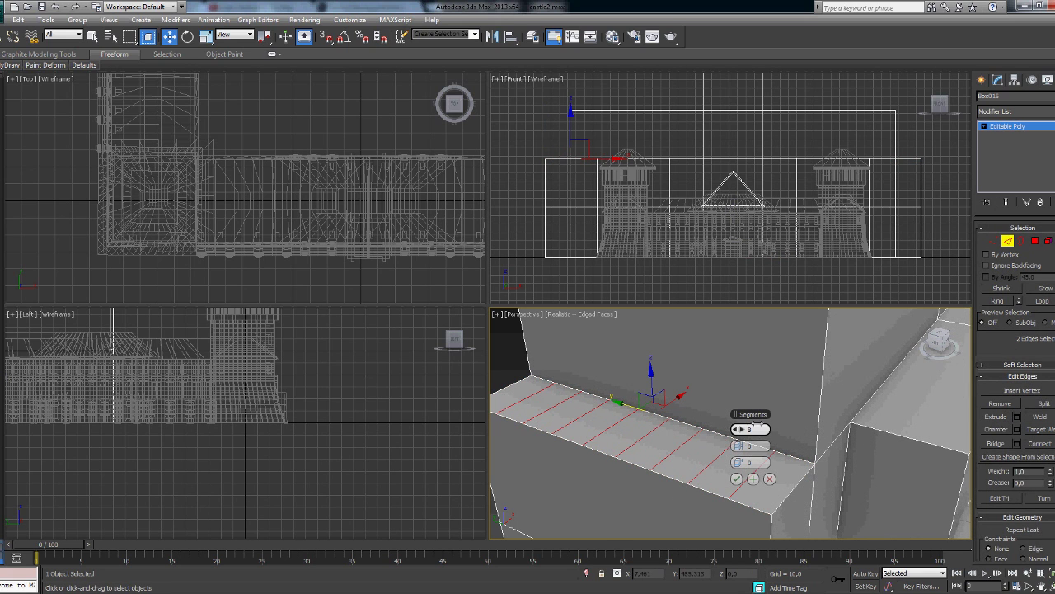
left_click(770, 478)
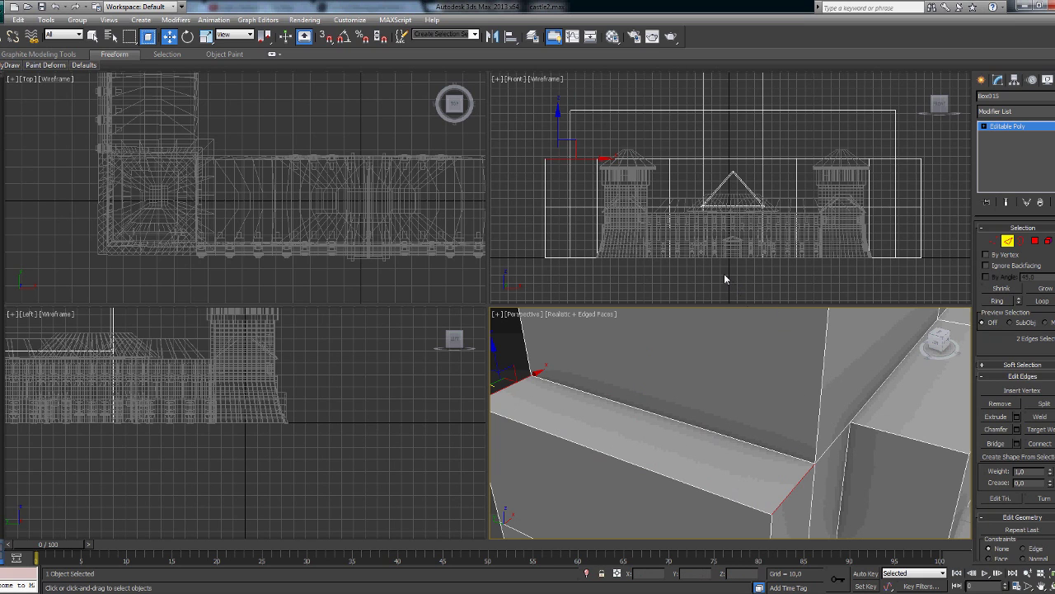
key("ctrl+shift+e")
left_click(736, 478)
Connect the strip's two long edges with about 48 closely spaced segments
left_click(766, 495)
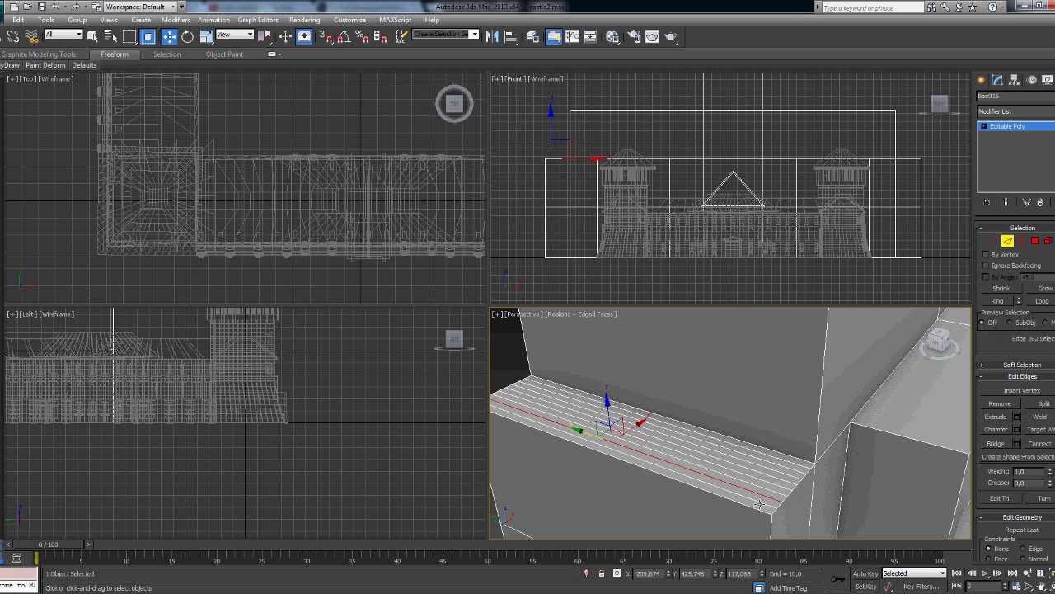
key("ctrl+shift+e")
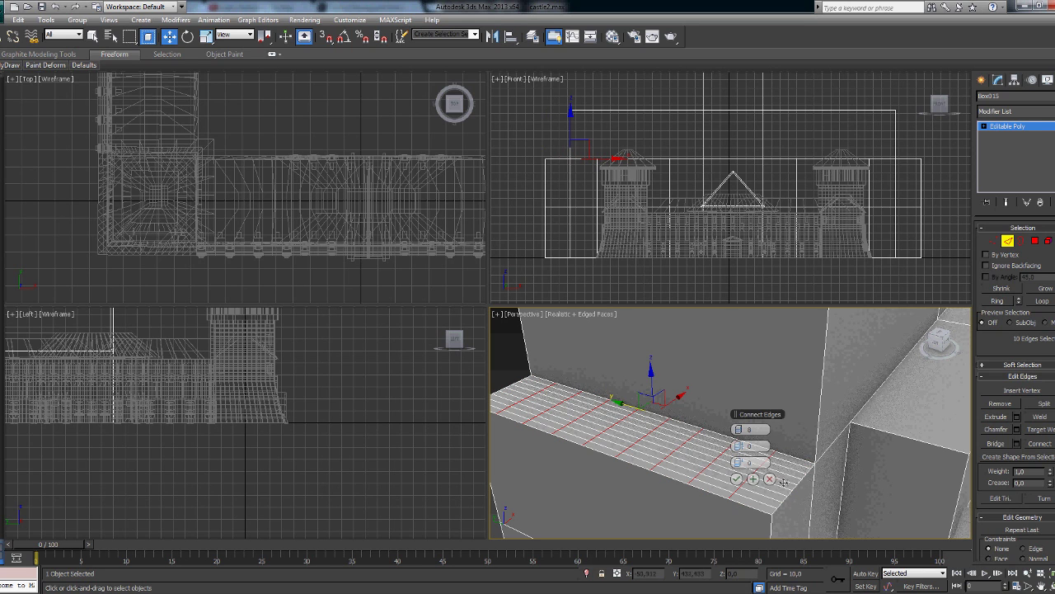
left_click_drag(739, 429, 738, 388)
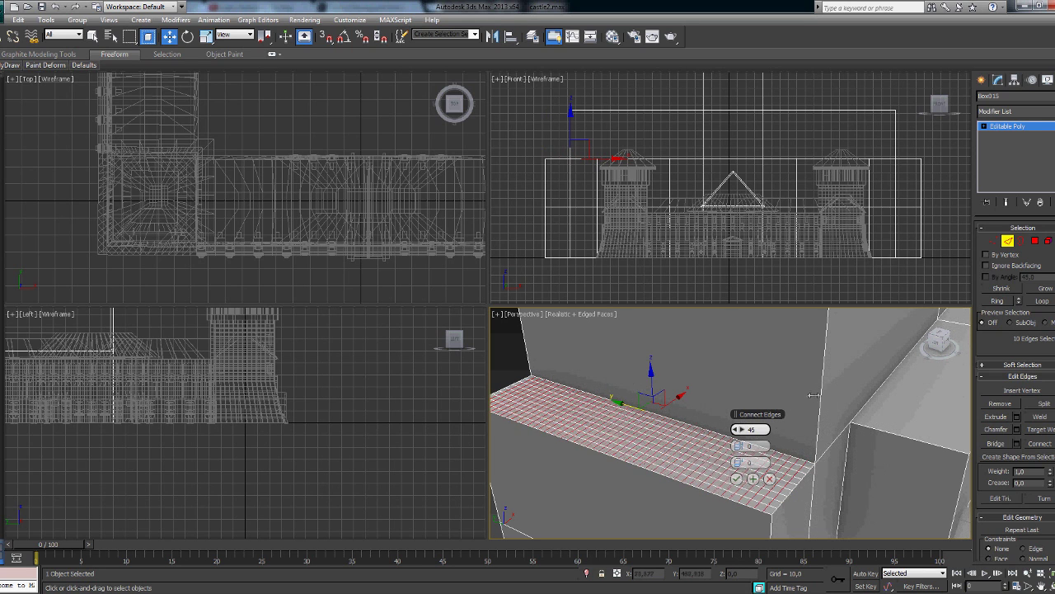
left_click(737, 478)
middle_click_drag(736, 478, 777, 489, "alt")
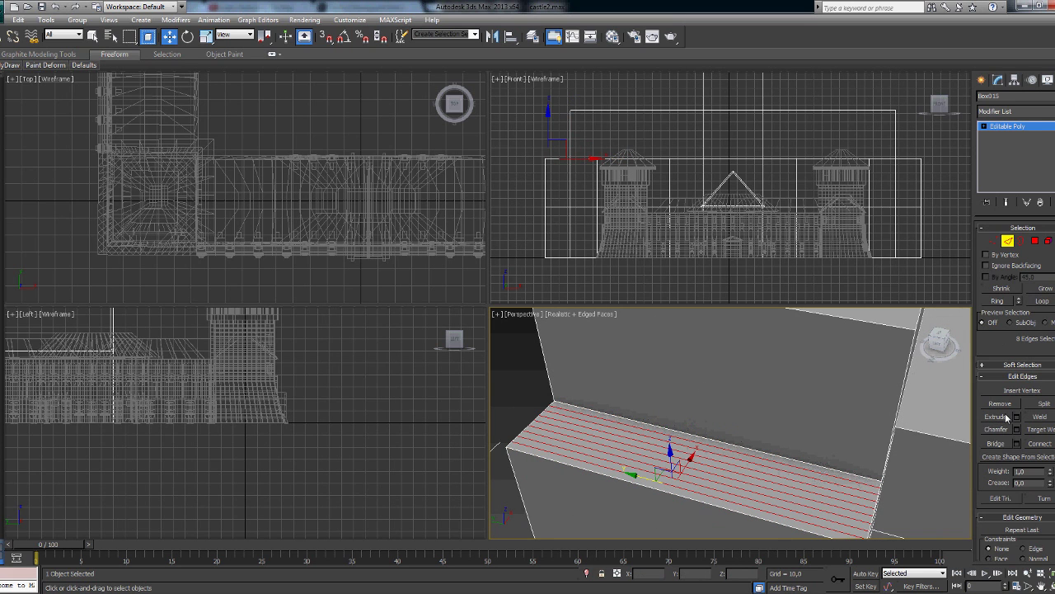
key("4")
middle_click_drag(709, 412, 677, 359, "alt")
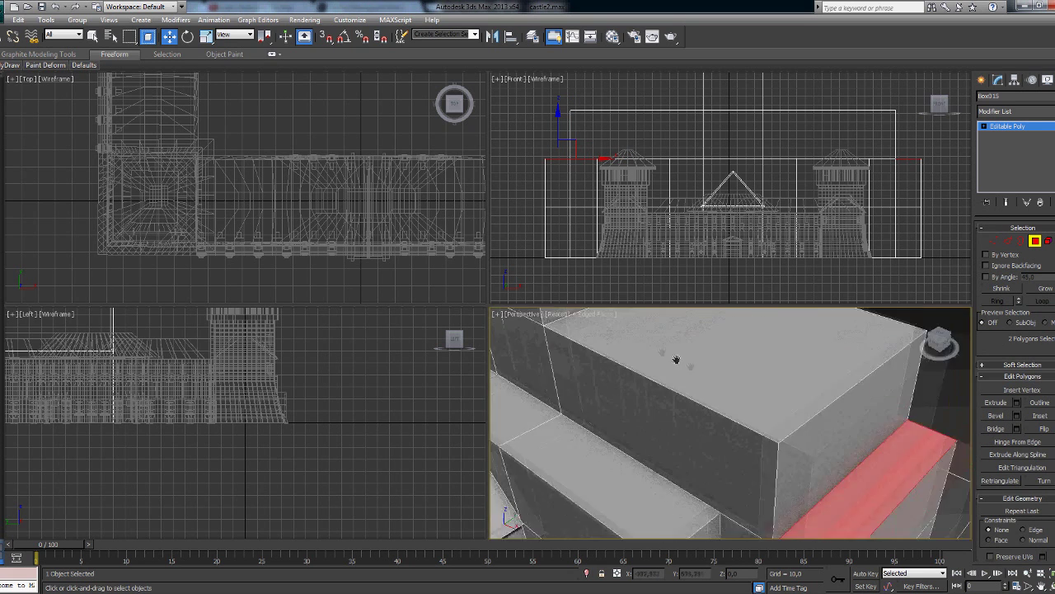
At Vertex level, cut new edges across the inset strip where it meets the wall corner
key("1")
key("z")
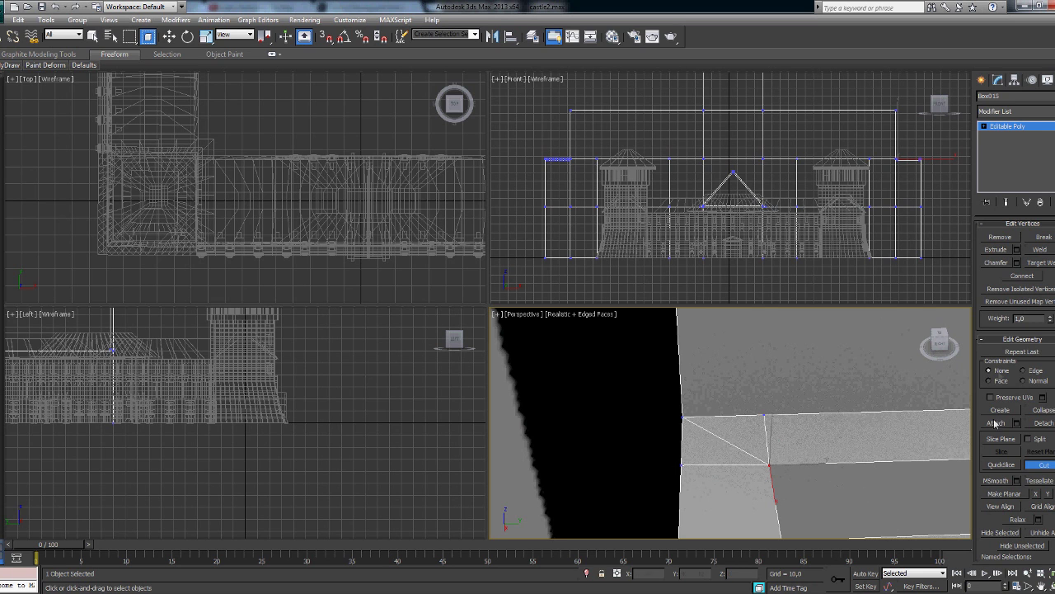
middle_click_drag(850, 450, 625, 468)
scroll(701, 404, "down", 3)
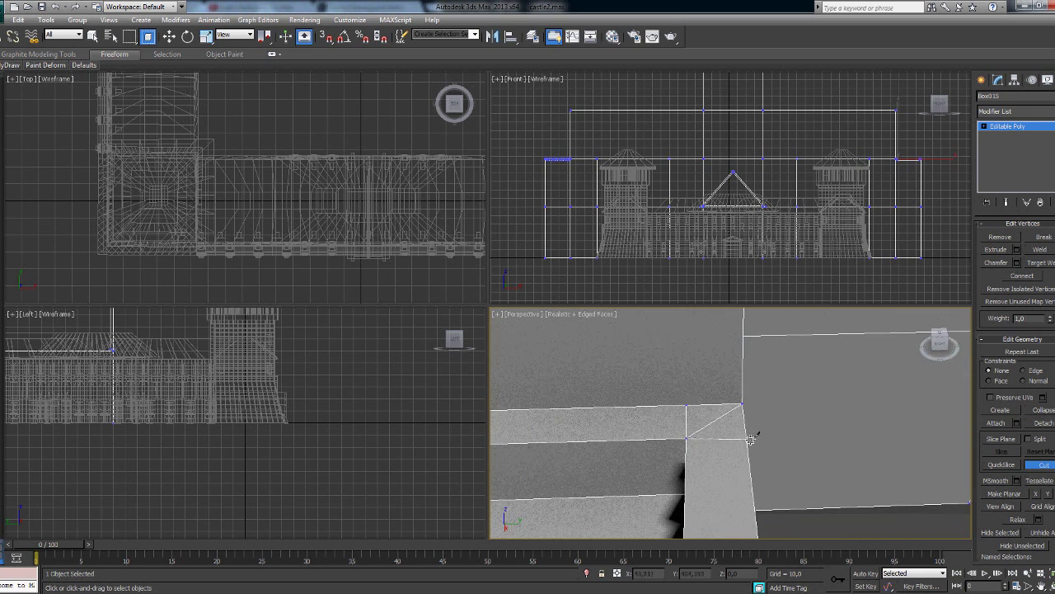
middle_click_drag(747, 435, 803, 418, "alt")
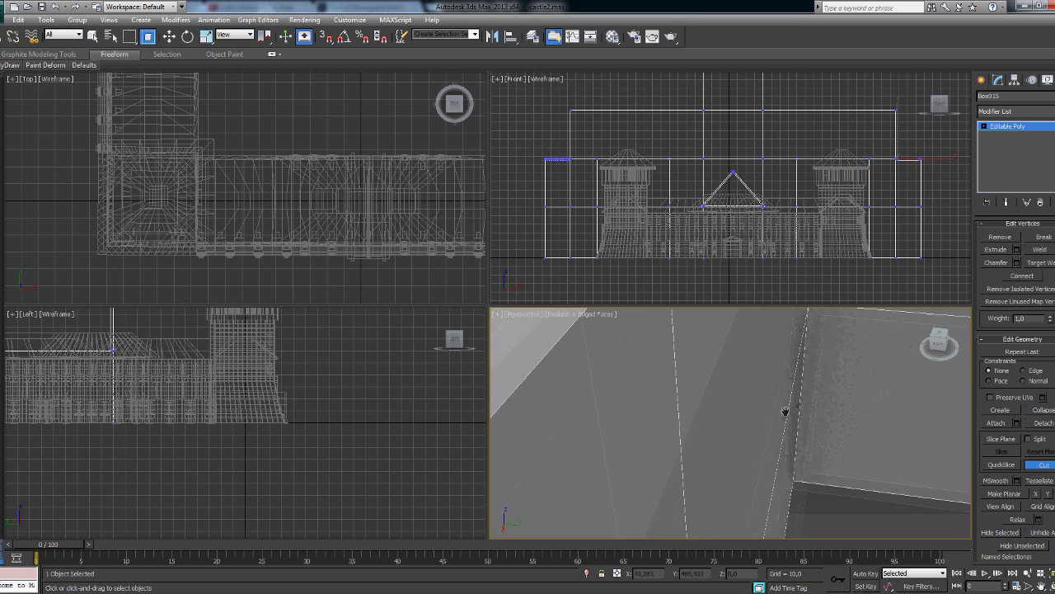
key("w")
At Edge level, select an edge on the strip and extend the selection to its parallel edges
key("2")
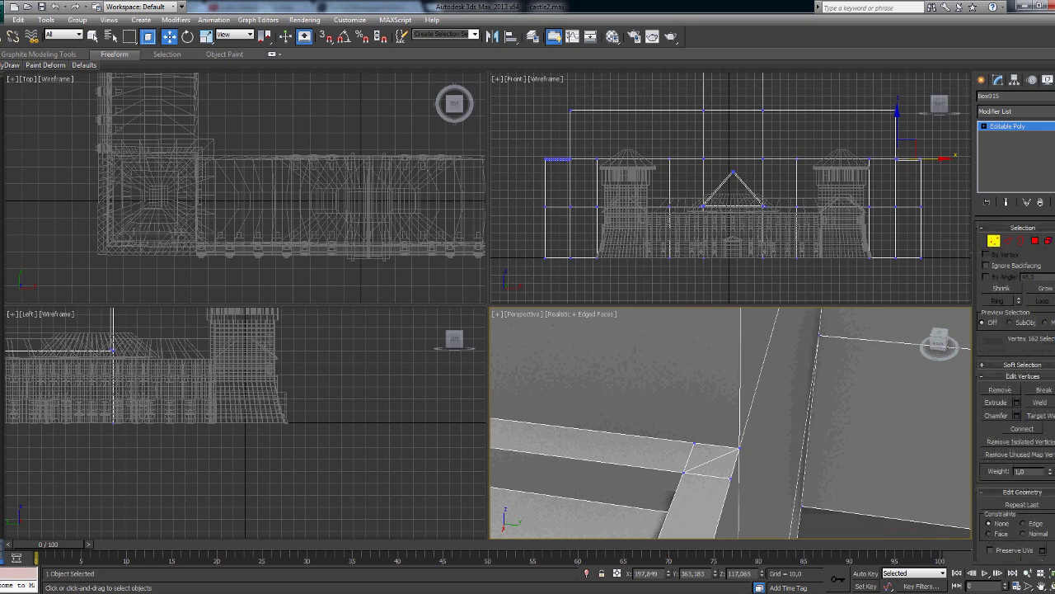
left_click(595, 400)
middle_click_drag(595, 400, 743, 448, "alt")
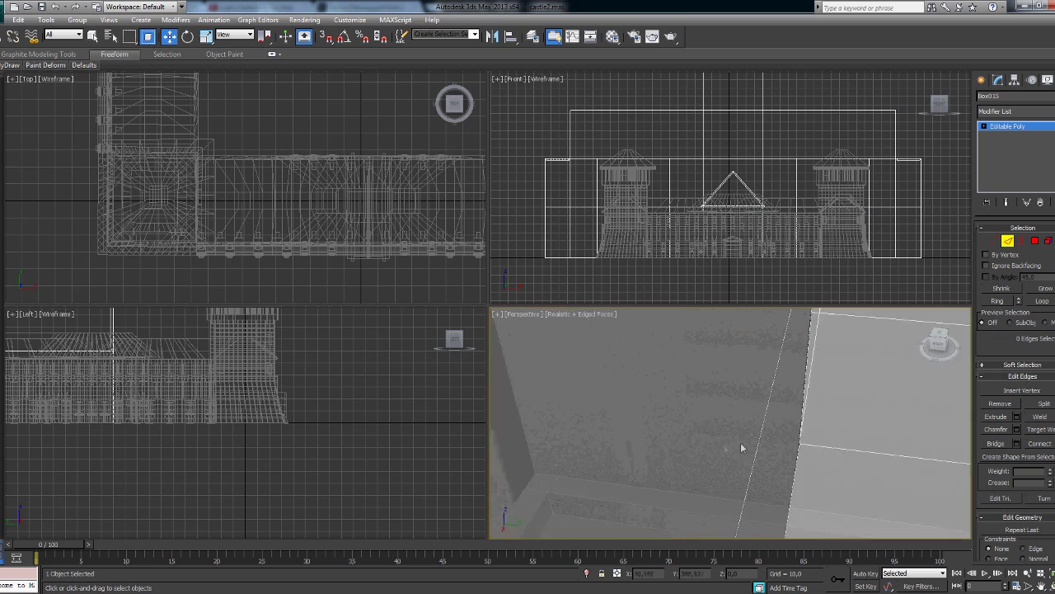
left_click(755, 381)
scroll(845, 434, "up", 2)
key("alt+l")
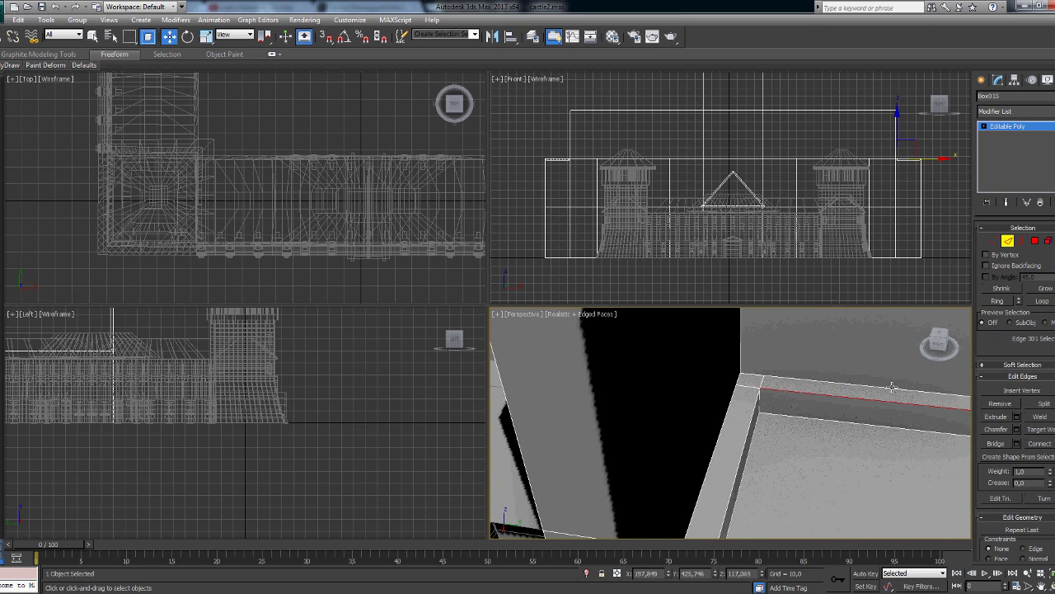
middle_click_drag(844, 435, 866, 430)
scroll(867, 430, "down", 2)
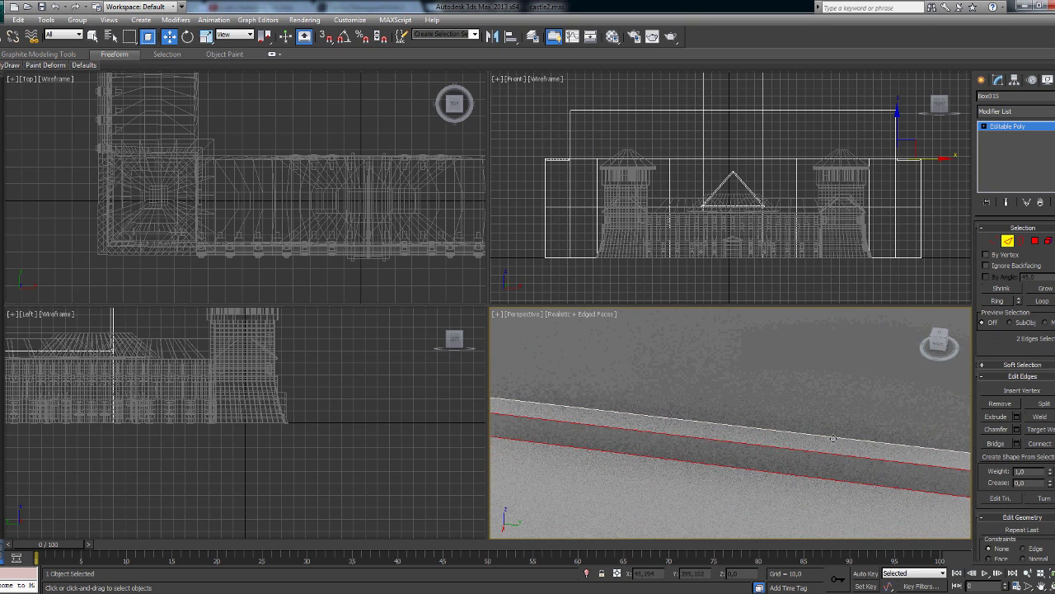
Try connecting the selected edges across the strip, then undo the connection
left_click(1044, 445)
key("ctrl+z")
left_click(1017, 444)
left_click(760, 480)
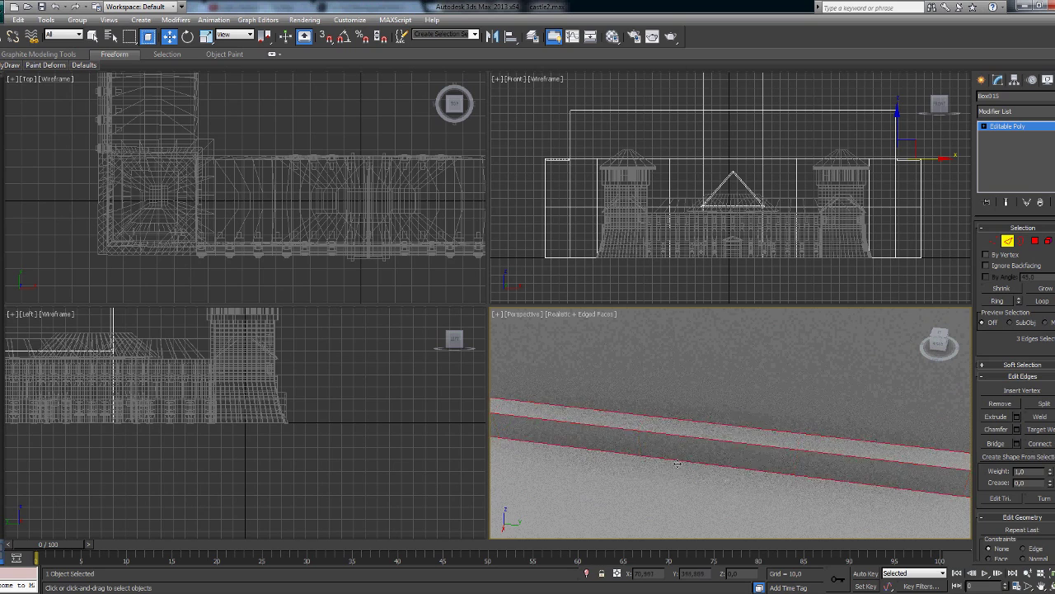
key("shift+z")
At Polygon level, step back to an earlier view and select polygon 105 on the block's front
left_click(1035, 241)
key("shift+z")
key("shift+z")
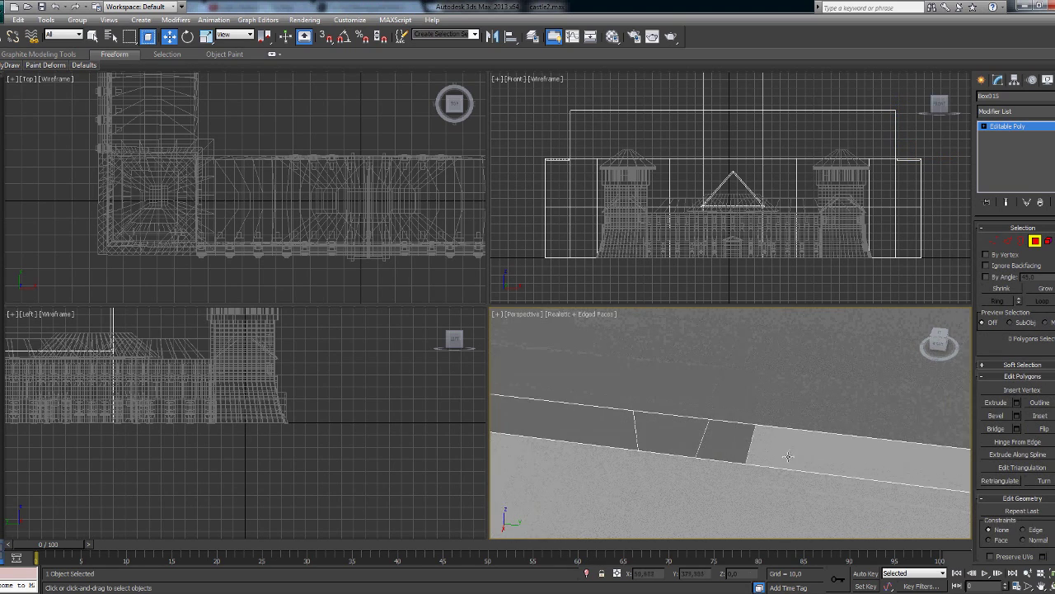
key("shift+z")
key("shift+z")
key("shift+z")
key("shift+z")
left_click(722, 470)
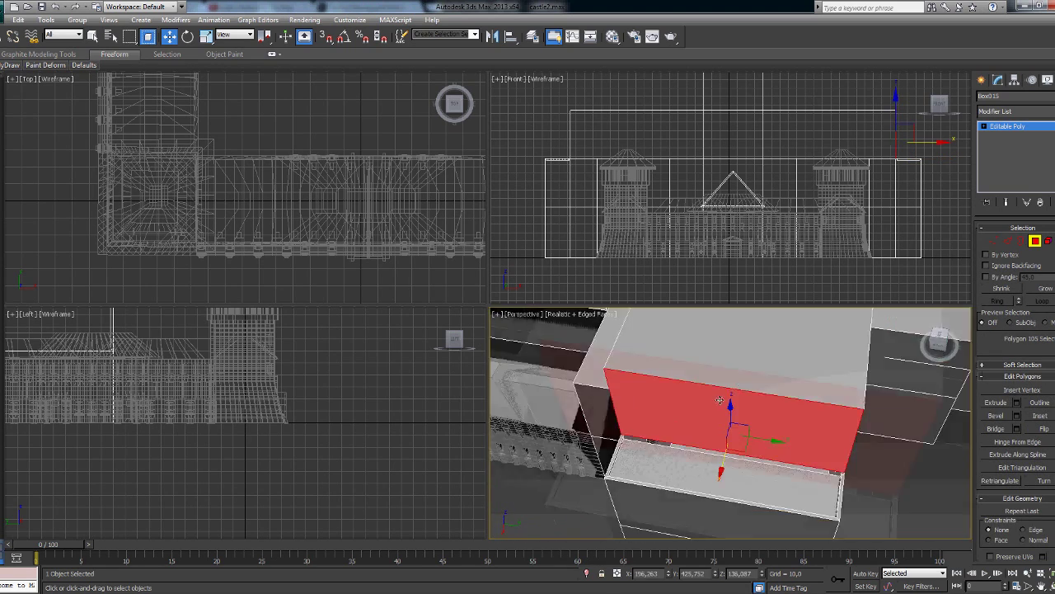
key("shift+z")
key("shift+z")
key("2")
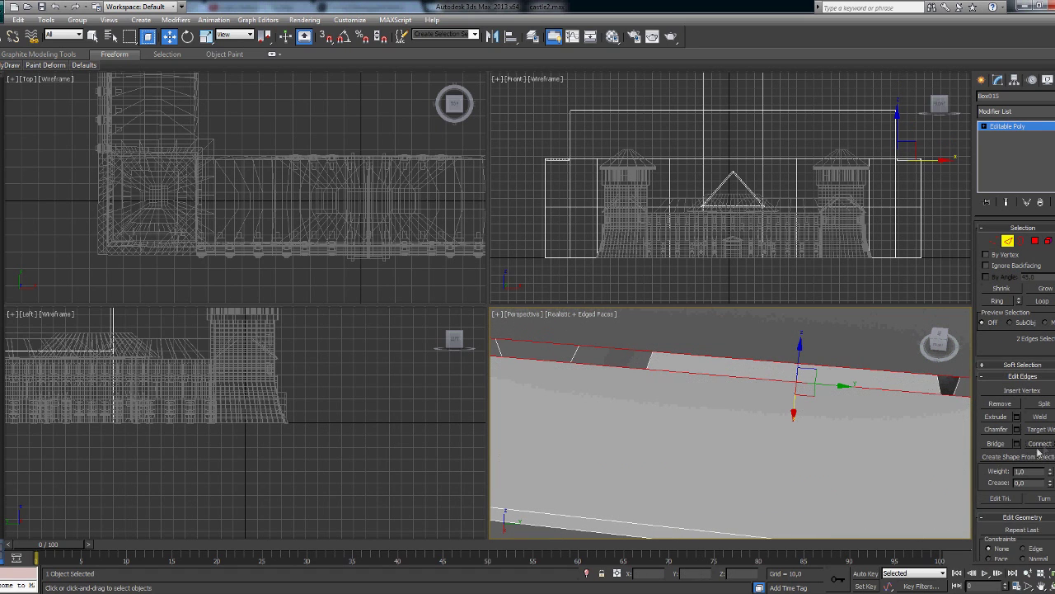